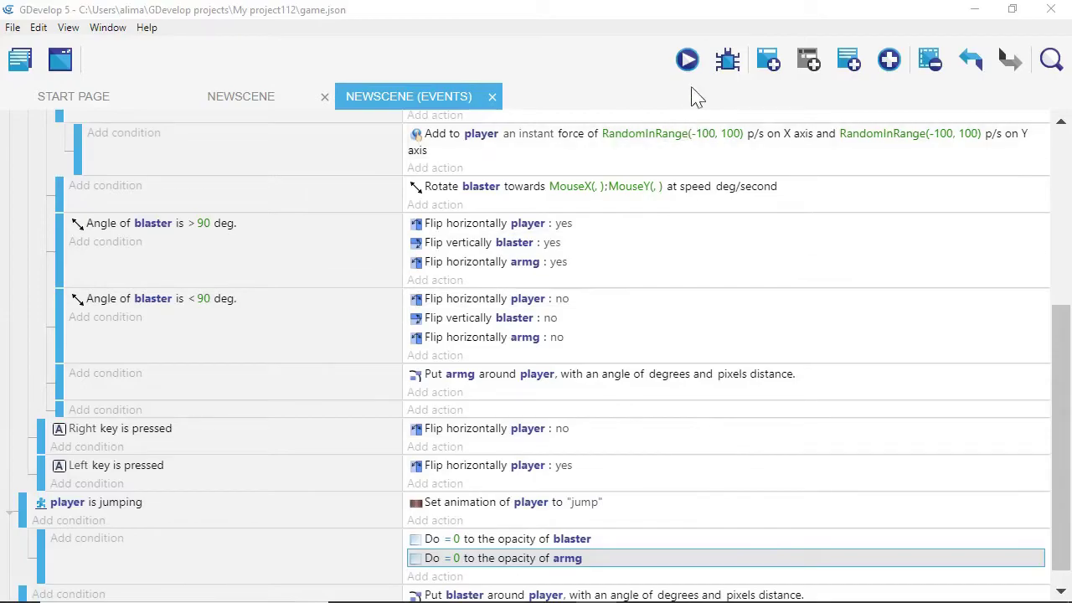
Step: Preview the finished game and walk the player back and forth along the platform to check its movement
click(687, 60)
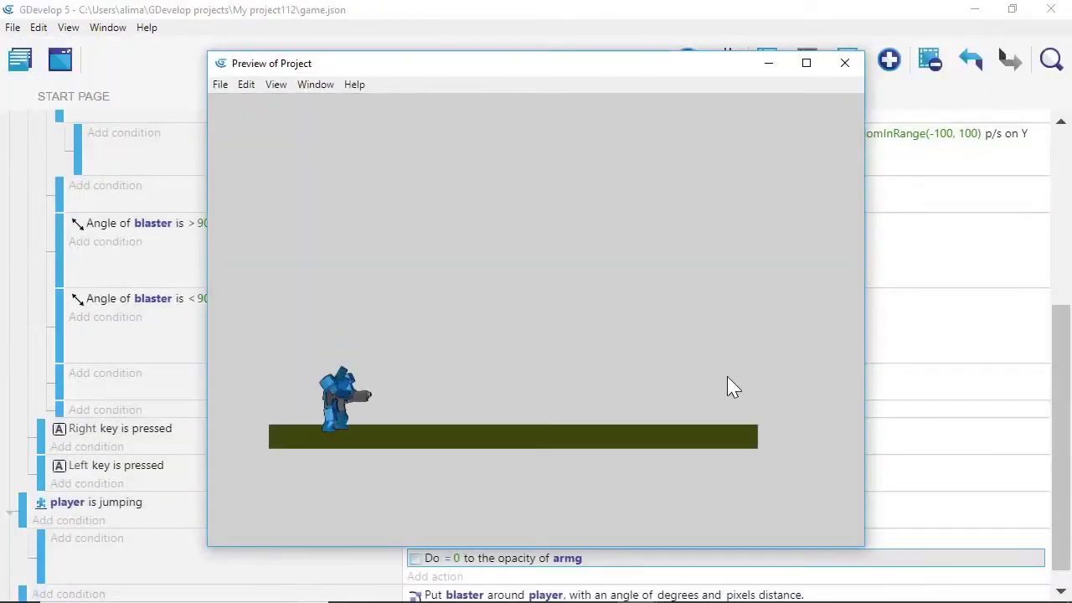
key(Right)
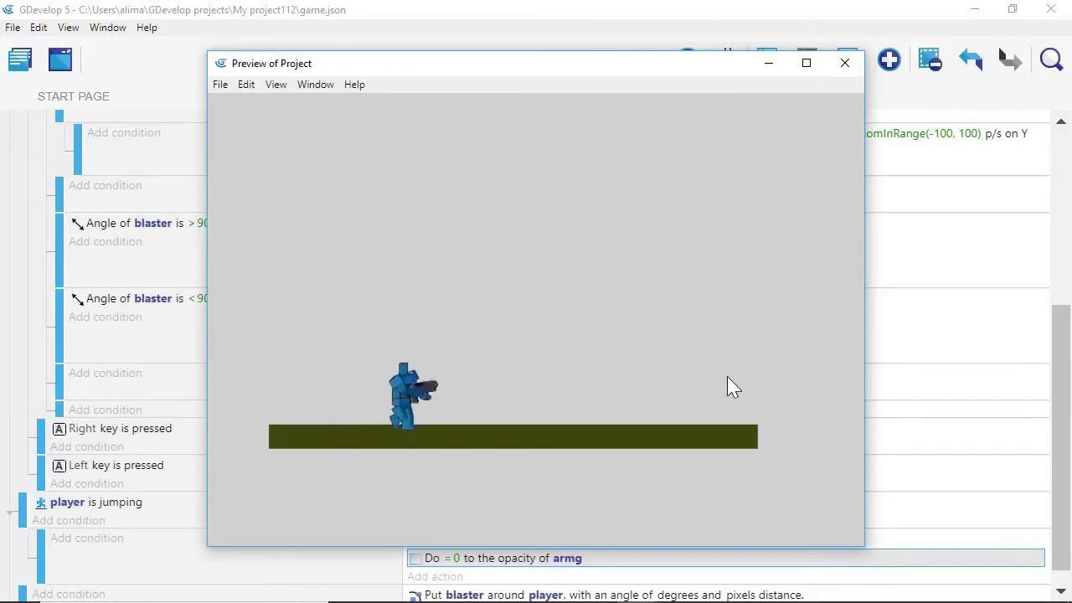
key(Left)
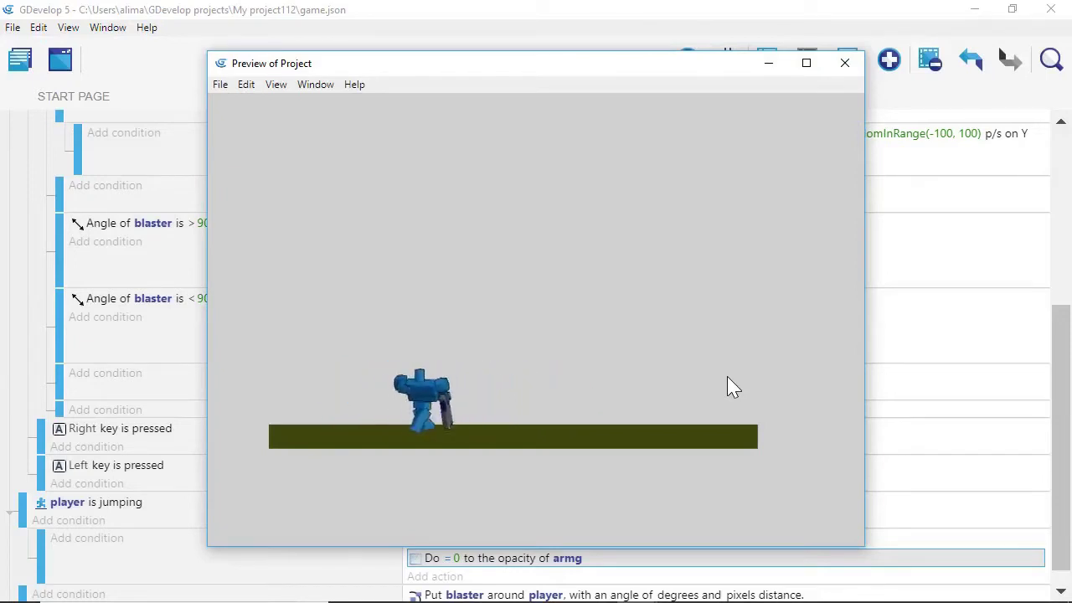
key(Right)
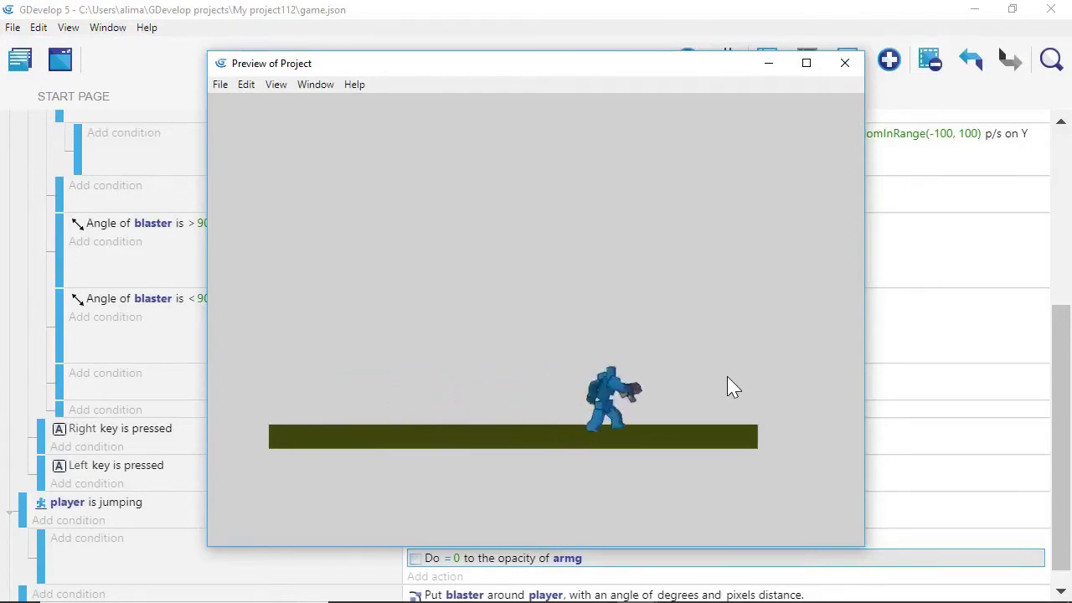
key(Left)
key(Right)
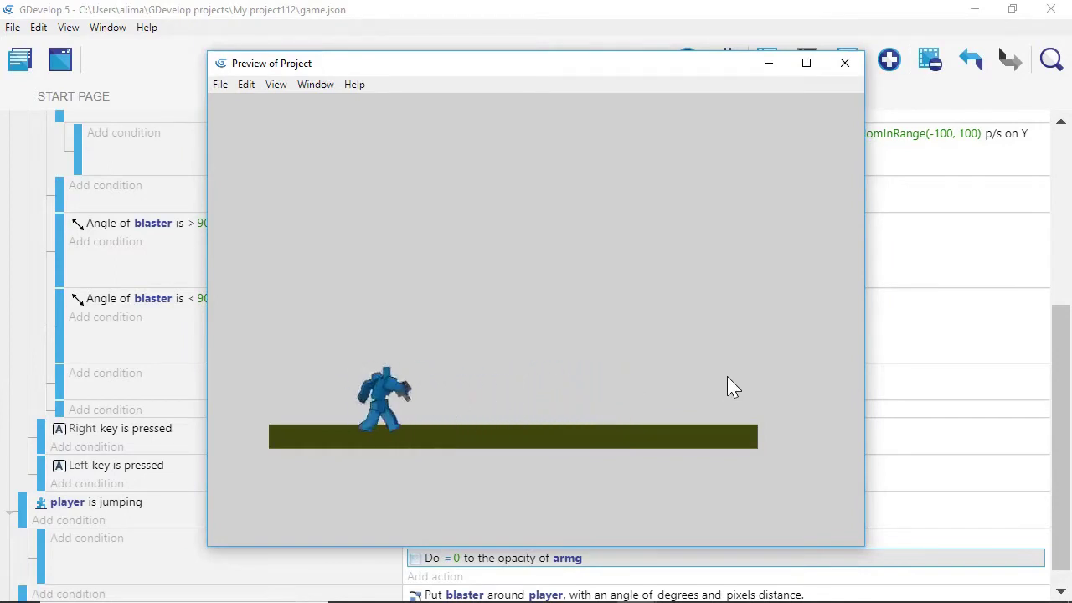
key(Left)
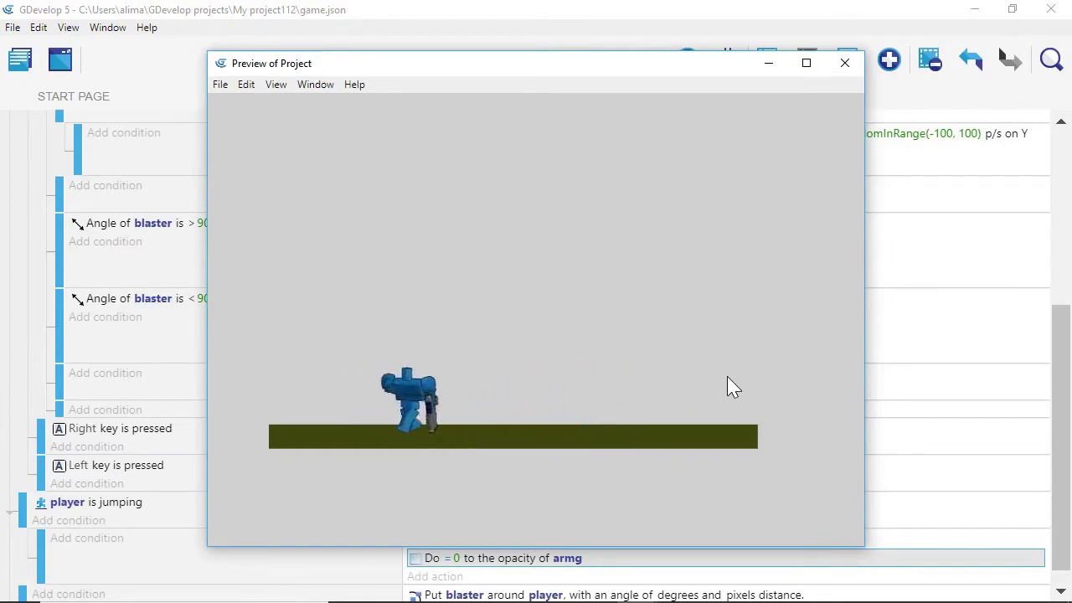
key(Right)
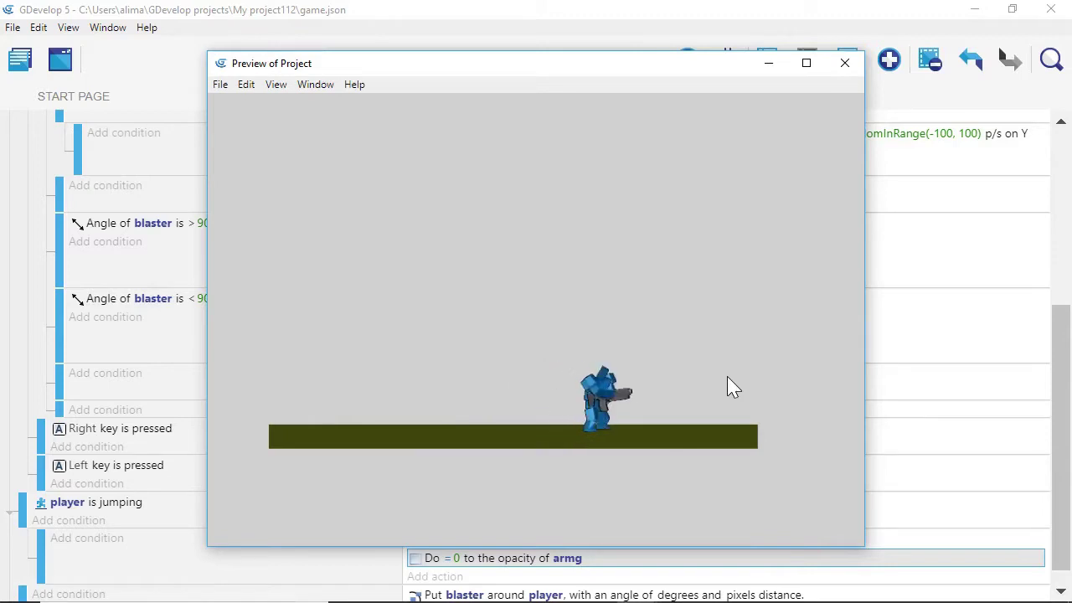
Step: Make the player jump several times in the preview to check the jump animation
key(space)
key(space)
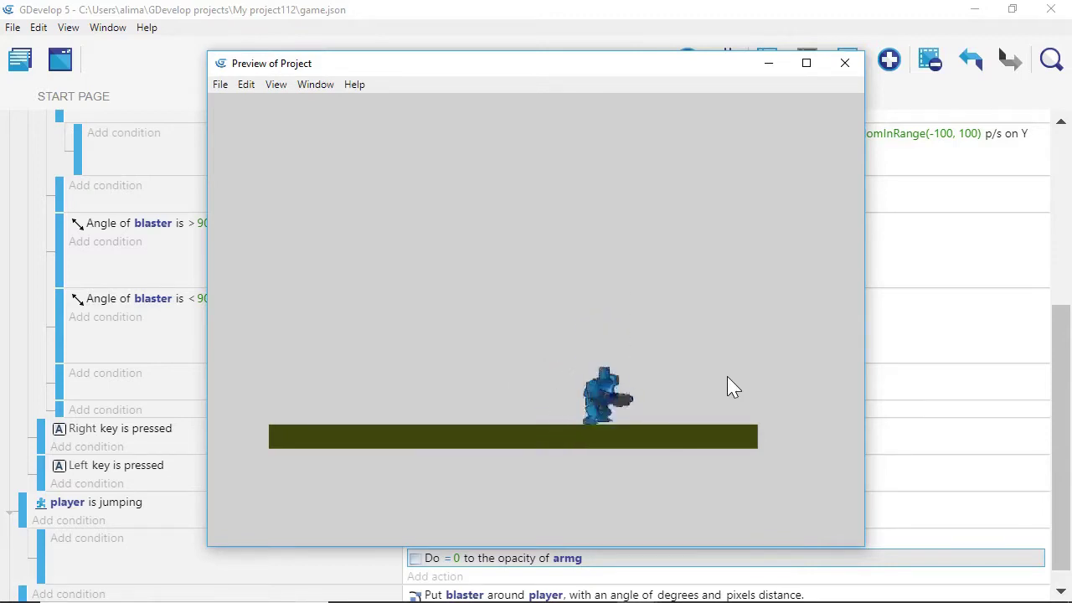
key(space)
key(space)
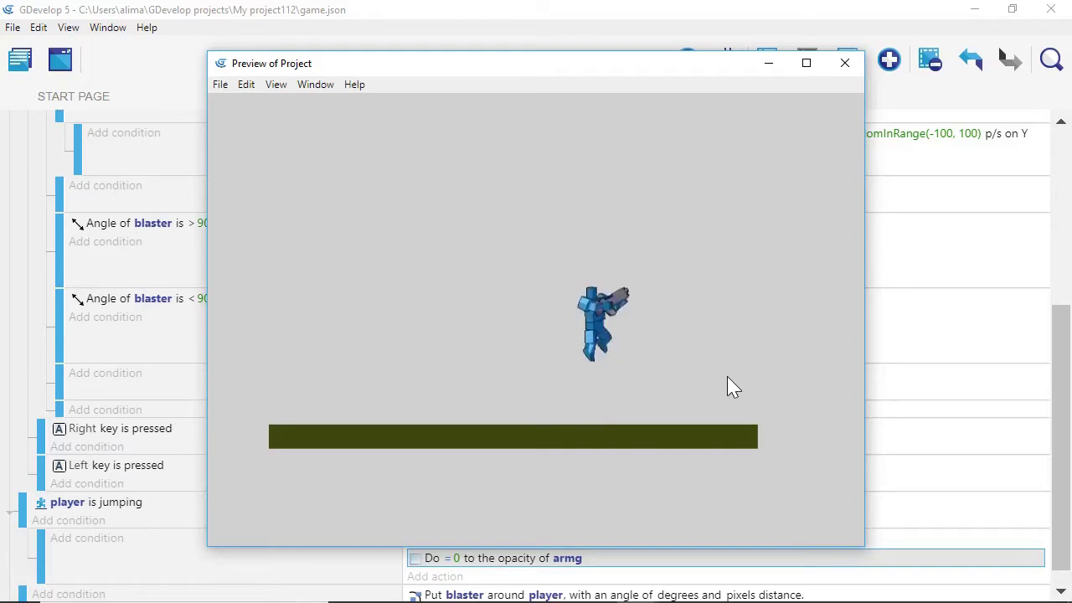
Step: Test aiming and firing the player's blaster in the preview, and close the preview window
mouse_move(727, 376)
mouse_down()
mouse_move(745, 407)
mouse_move(746, 336)
mouse_move(774, 412)
mouse_move(772, 356)
mouse_move(783, 385)
mouse_move(792, 328)
mouse_move(787, 227)
mouse_move(826, 363)
mouse_move(828, 436)
mouse_move(803, 240)
mouse_move(823, 380)
mouse_move(810, 392)
mouse_up()
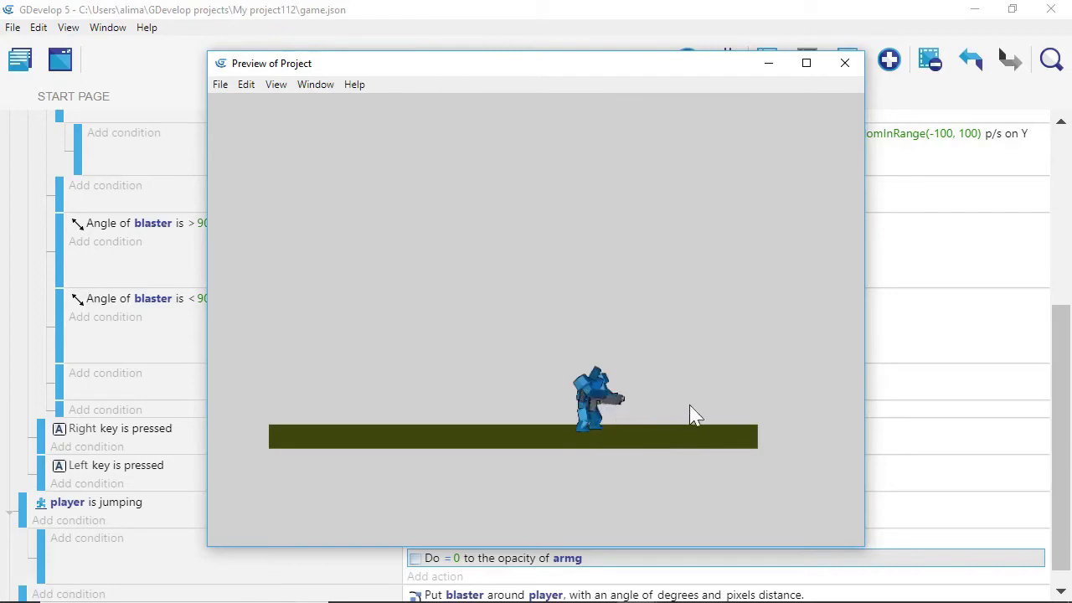
click(692, 396)
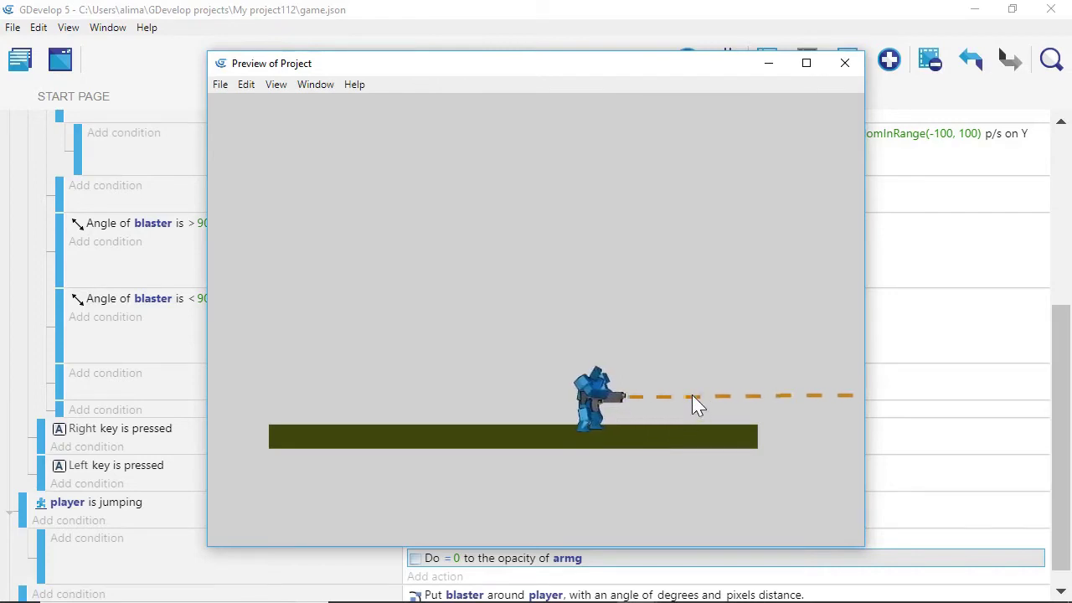
click(692, 396)
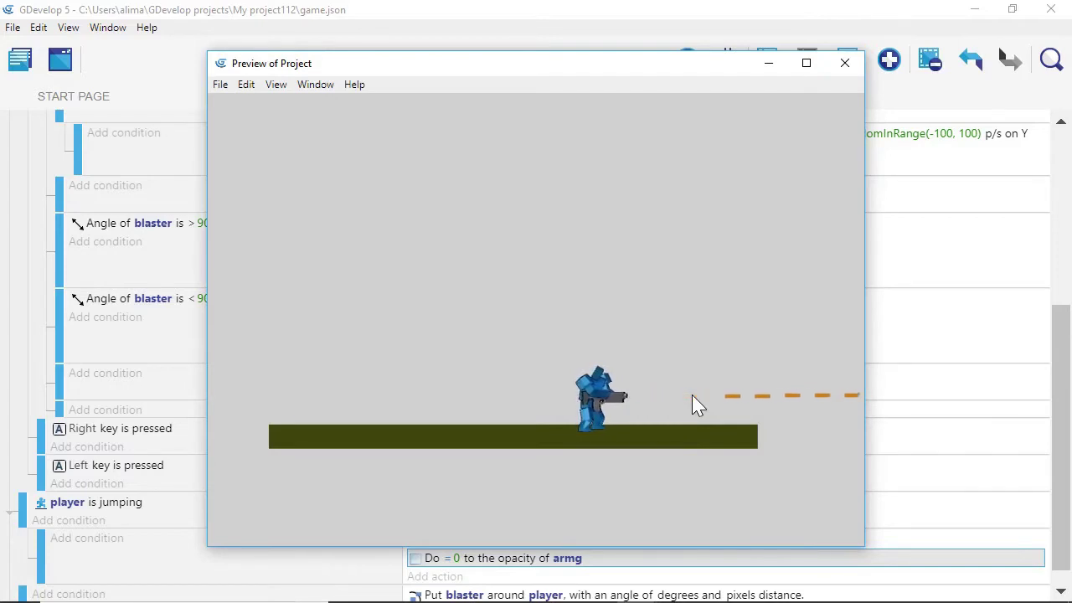
click(693, 397)
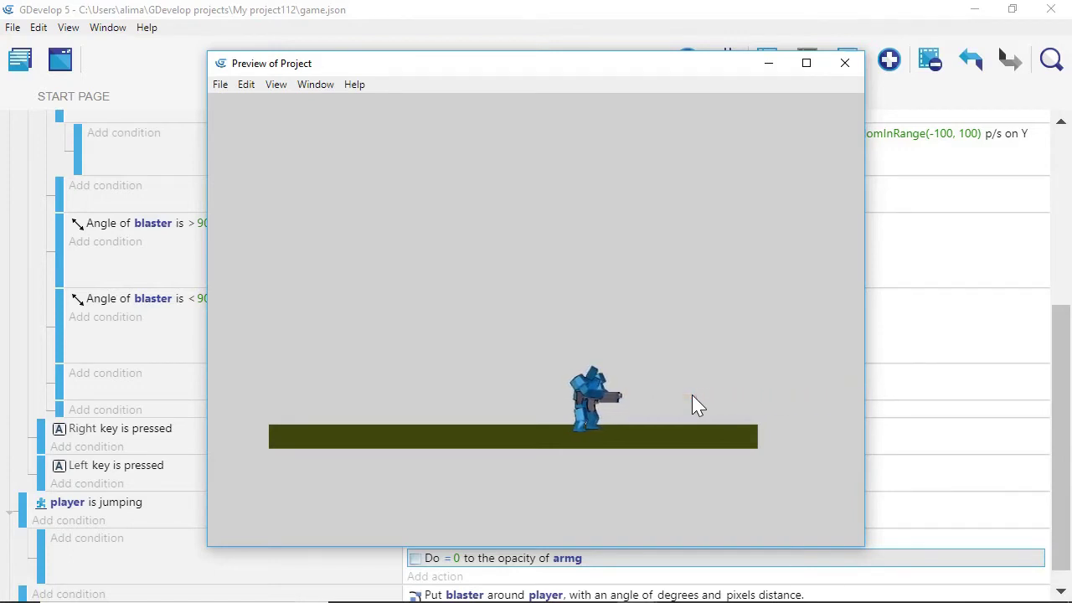
click(692, 396)
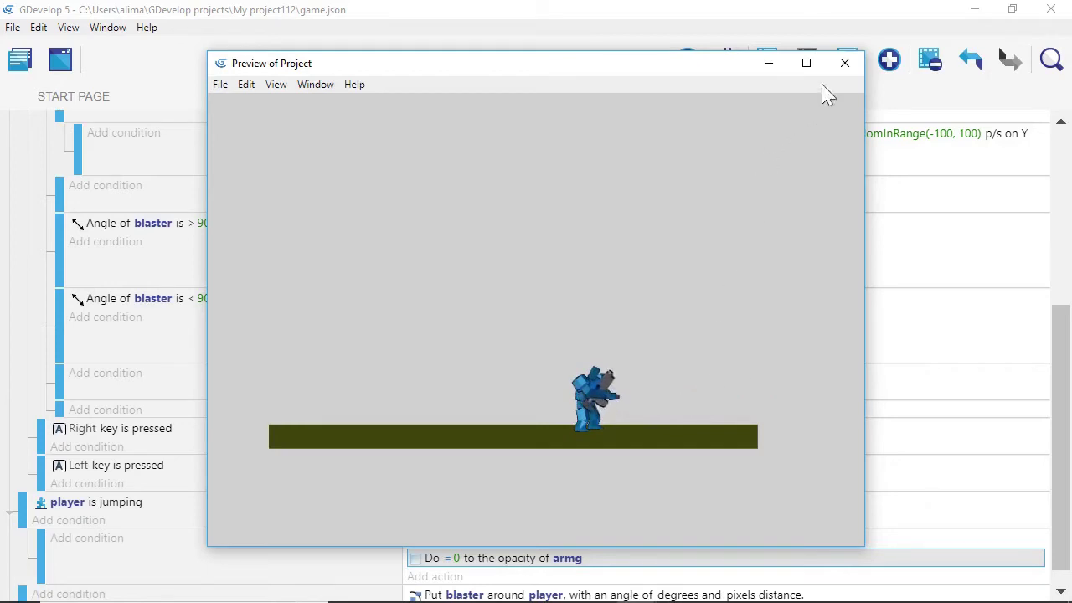
click(844, 64)
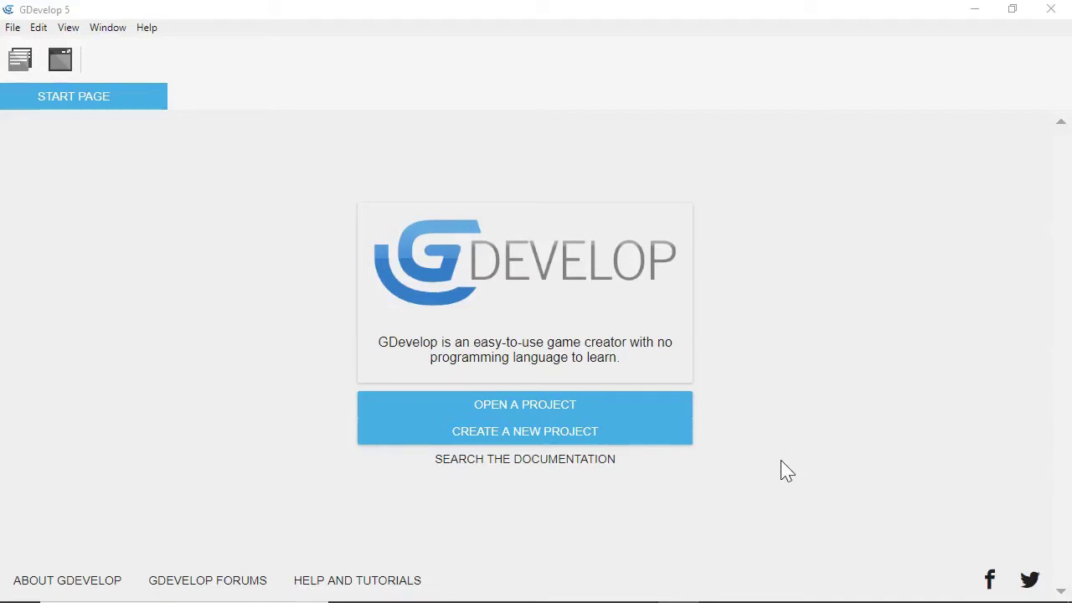
Step: Create a new project from the Empty game starter, and add a scene to it and open it for editing
click(487, 430)
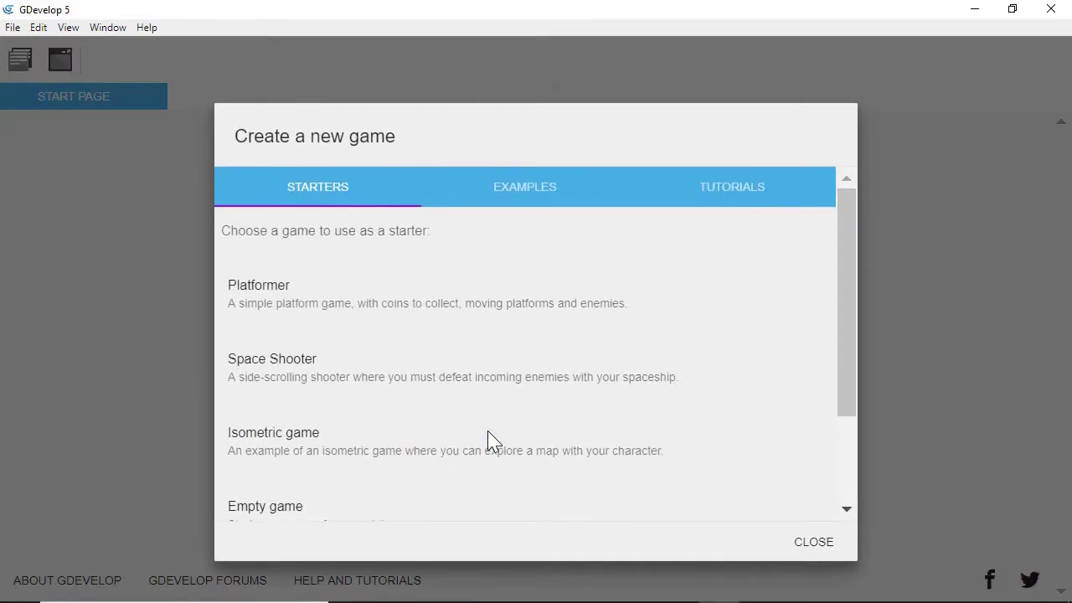
scroll(759, 435, down, 2)
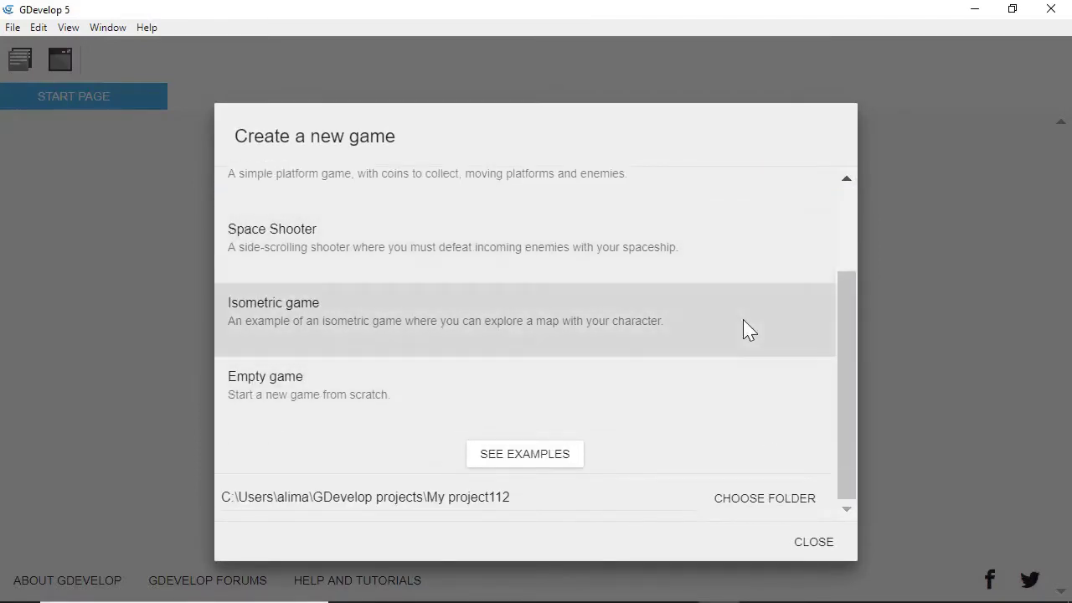
click(709, 380)
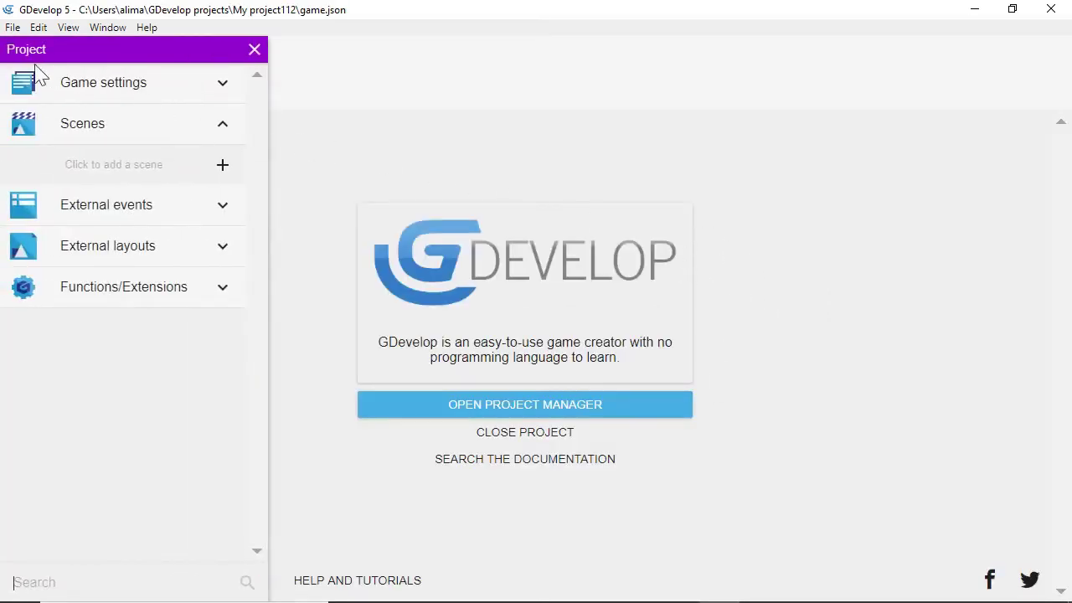
click(221, 167)
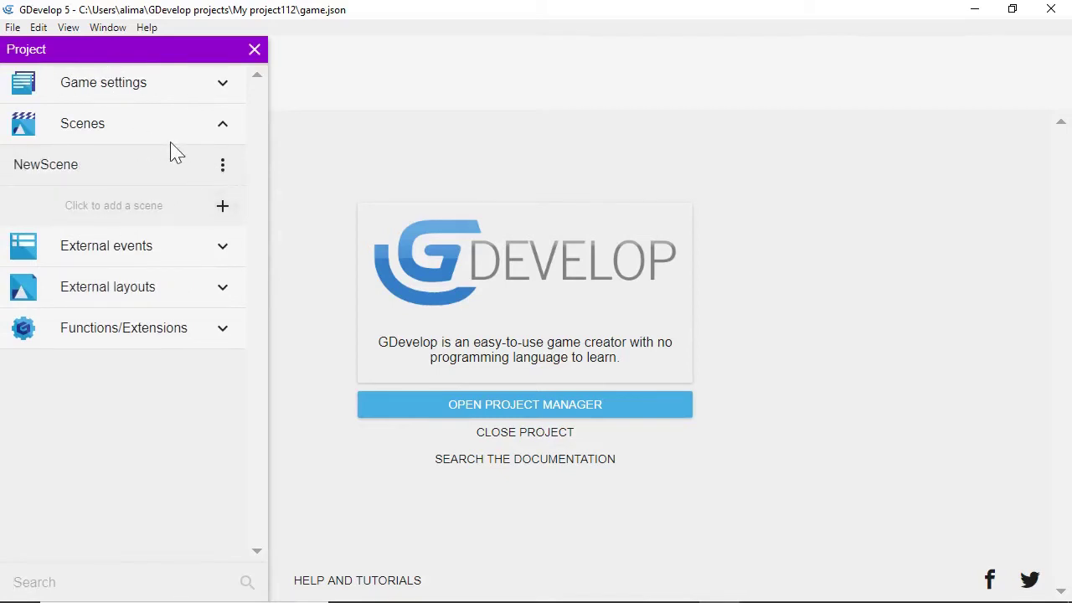
click(146, 175)
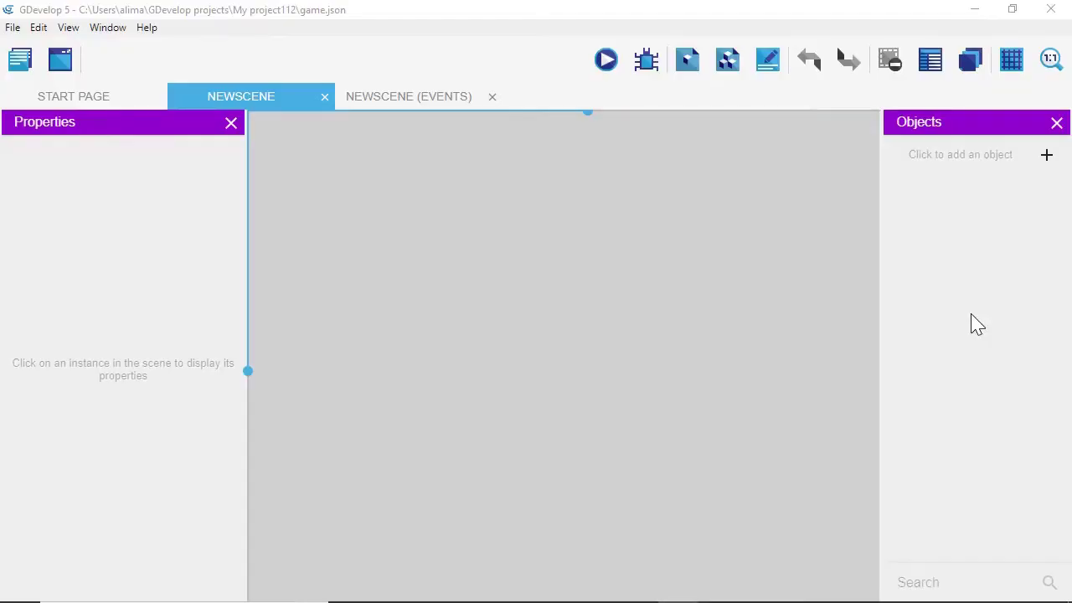
Step: Add a Sprite object to the scene and name it player
click(1046, 157)
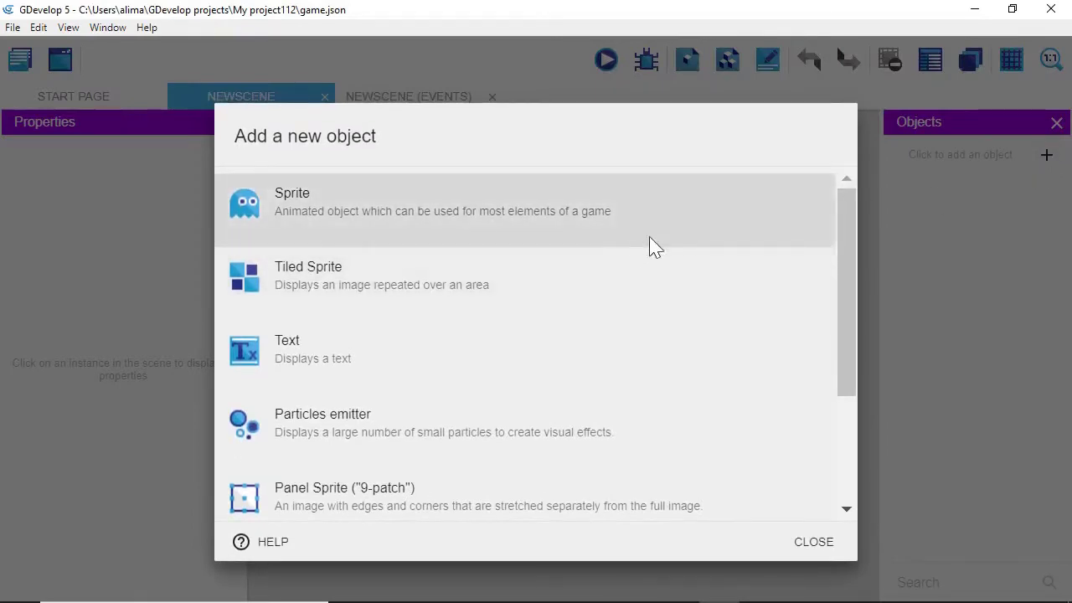
click(701, 213)
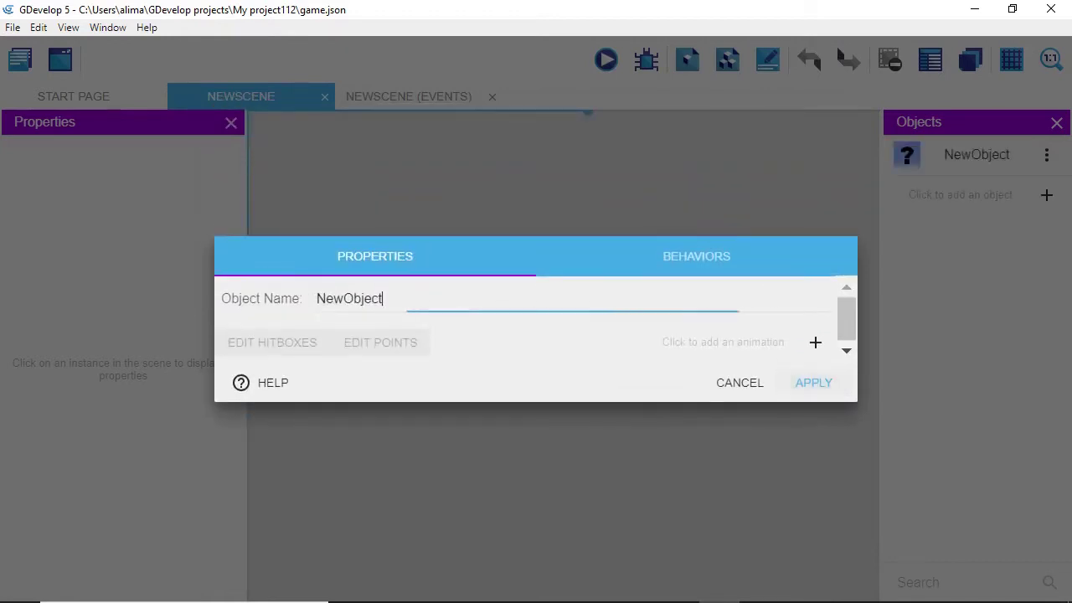
key(BackSpace)
text(player)
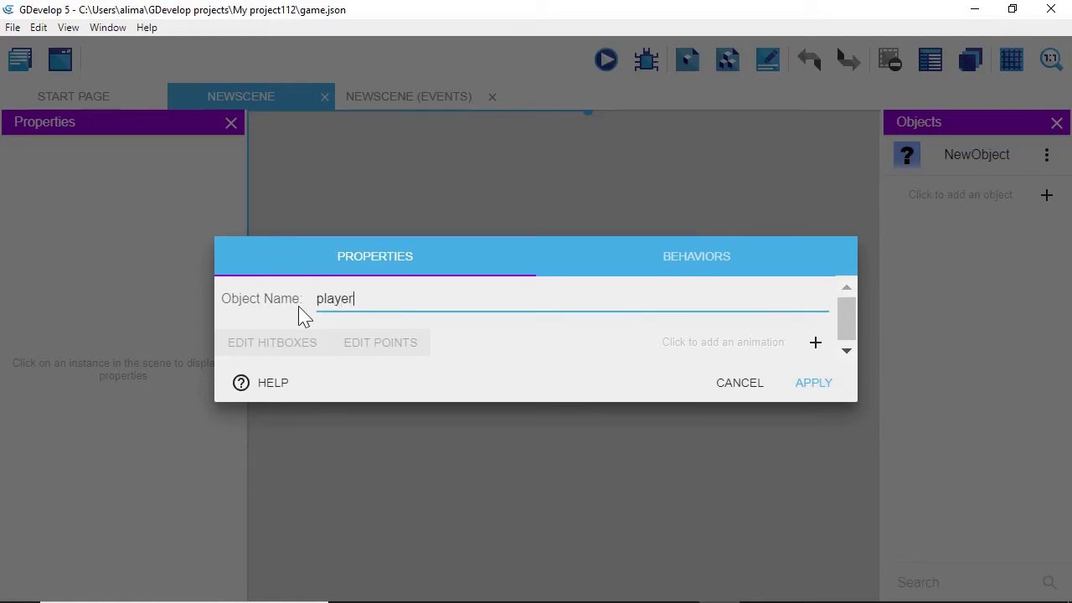
Step: Add an animation named idle to the player, using the frf image from the firing frame folder in blaster output frames
click(816, 345)
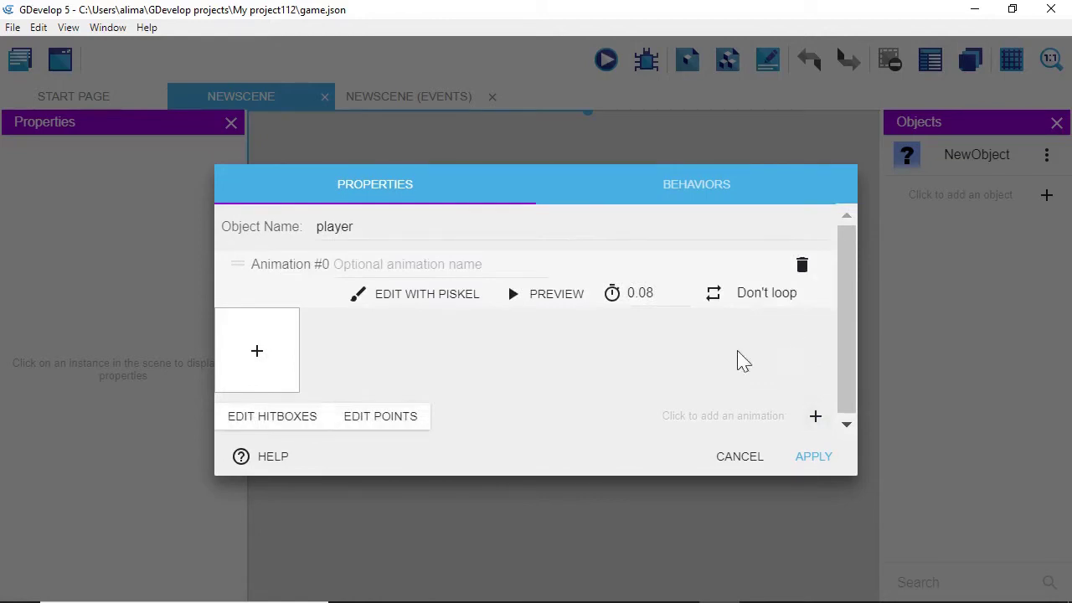
click(259, 356)
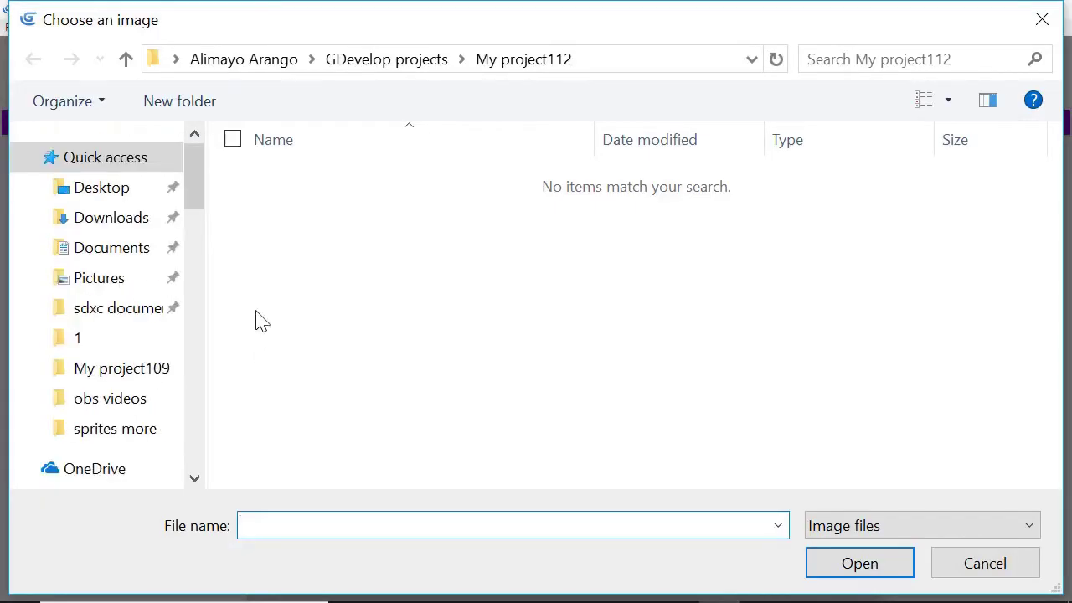
click(123, 192)
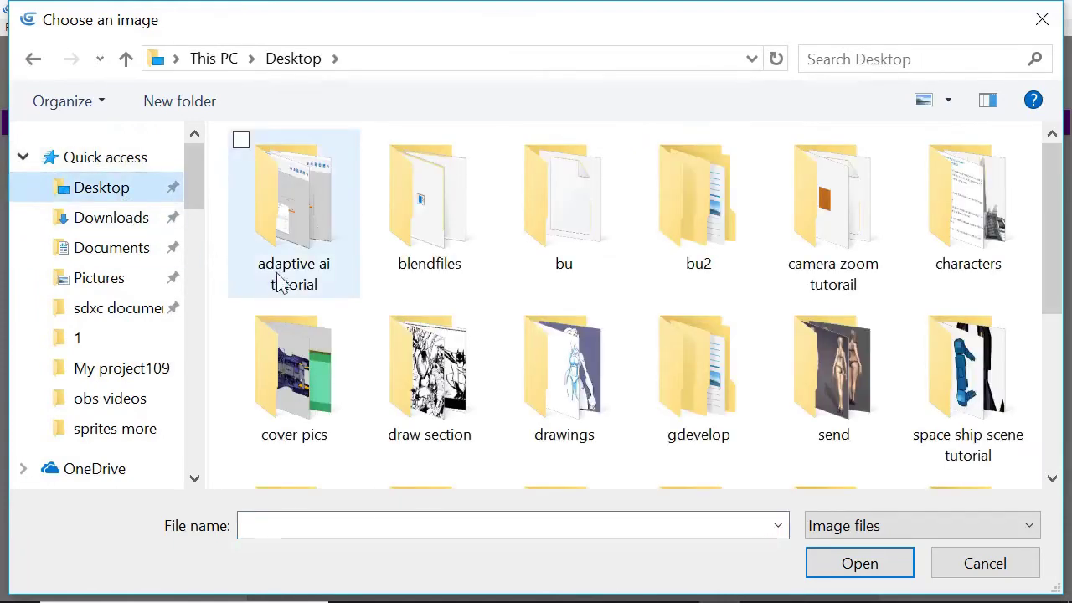
scroll(355, 366, down, 3)
double_click(316, 289)
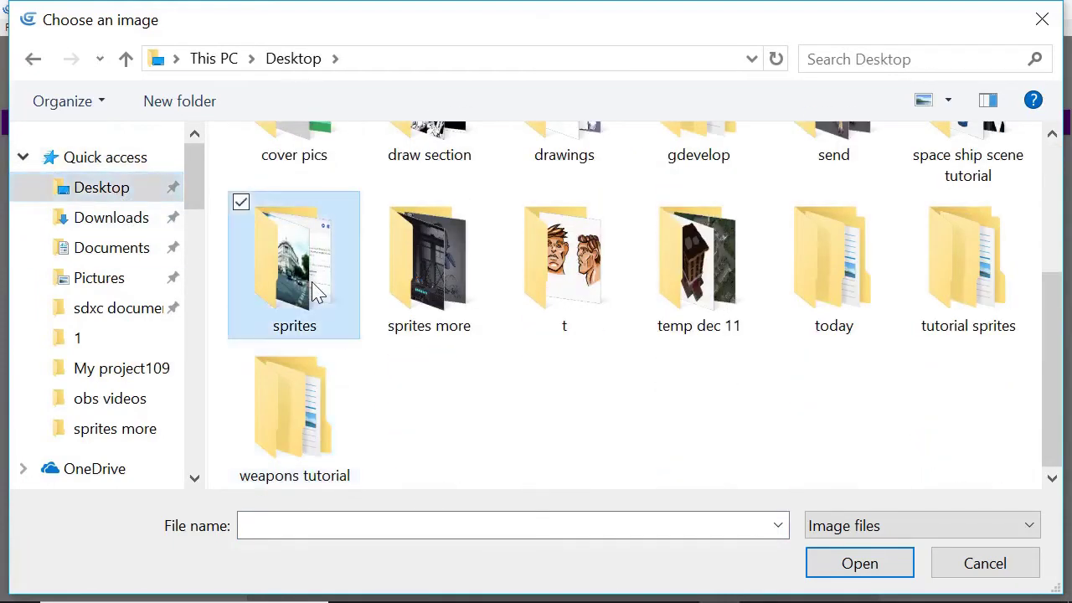
double_click(453, 214)
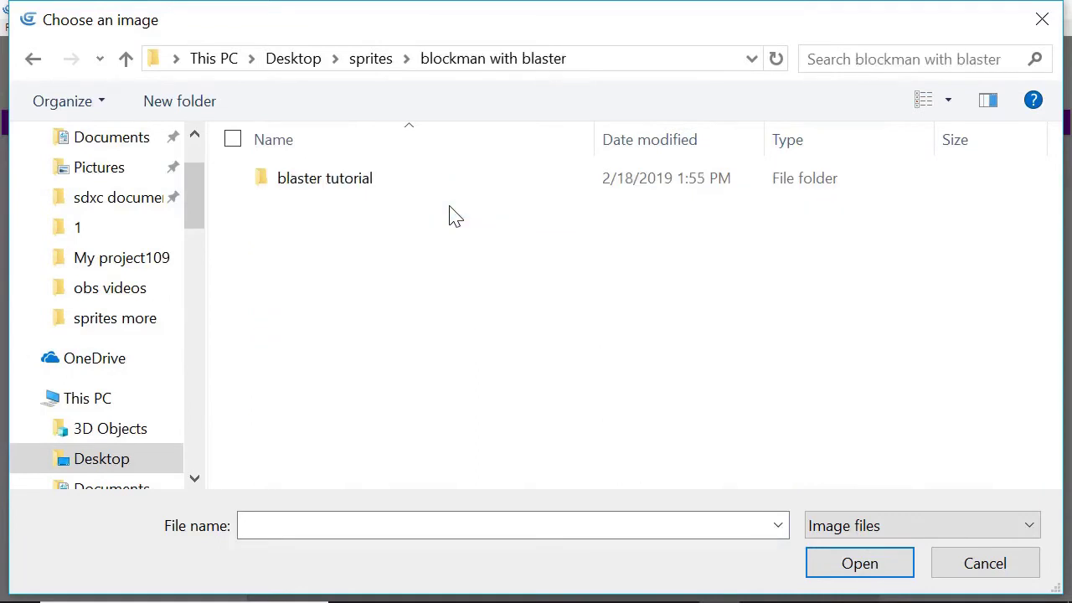
double_click(445, 191)
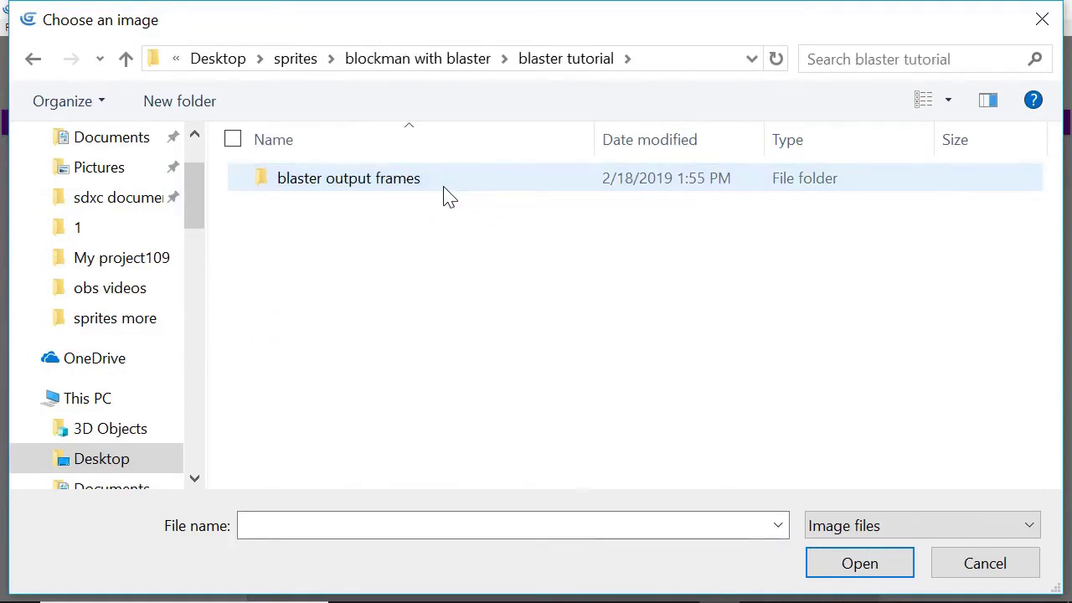
double_click(448, 195)
double_click(406, 317)
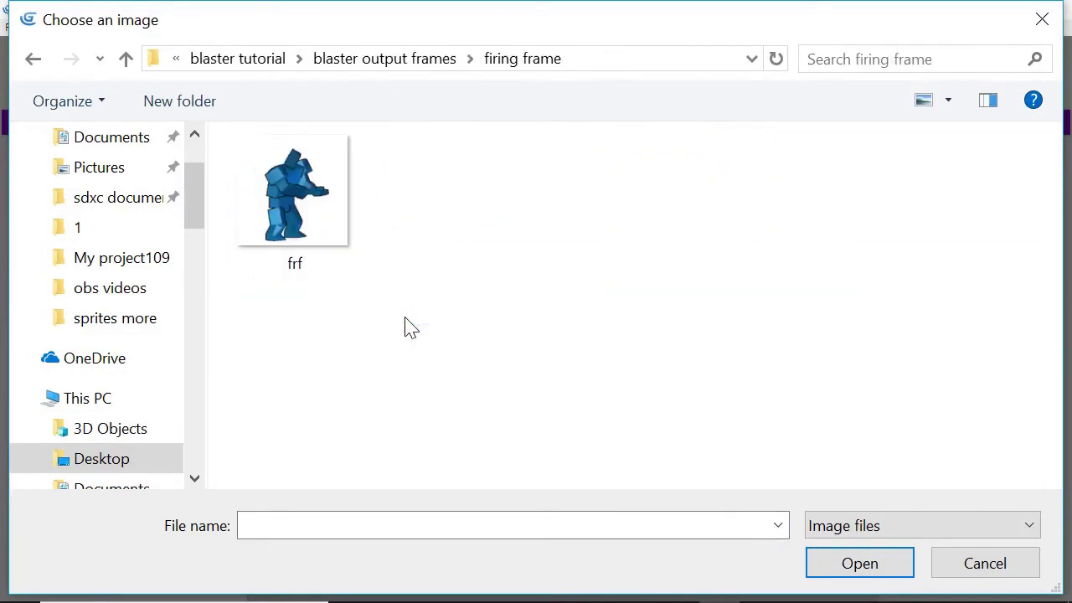
click(331, 228)
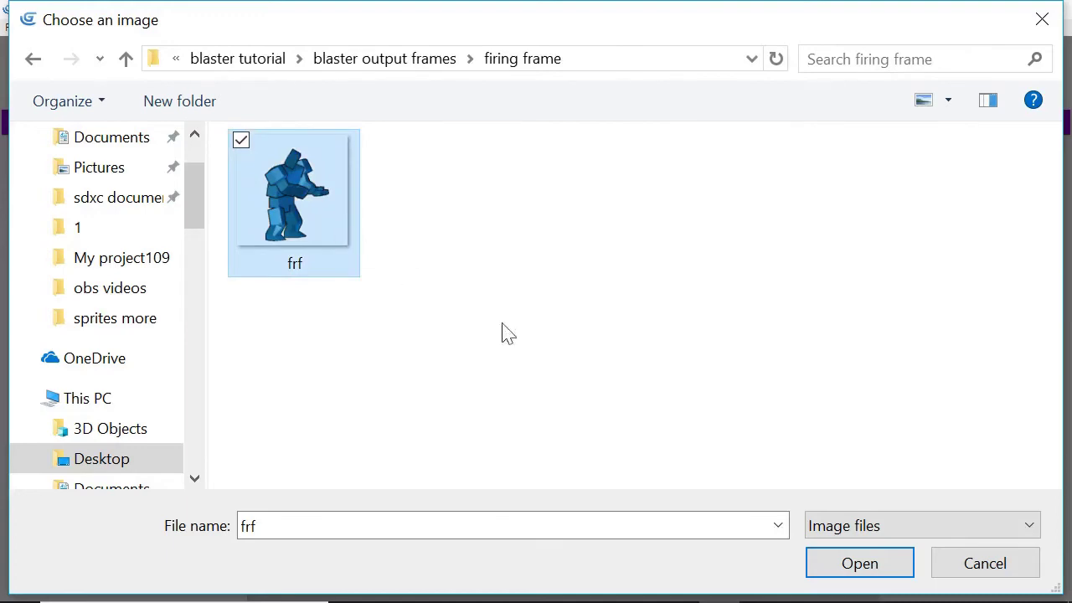
click(838, 565)
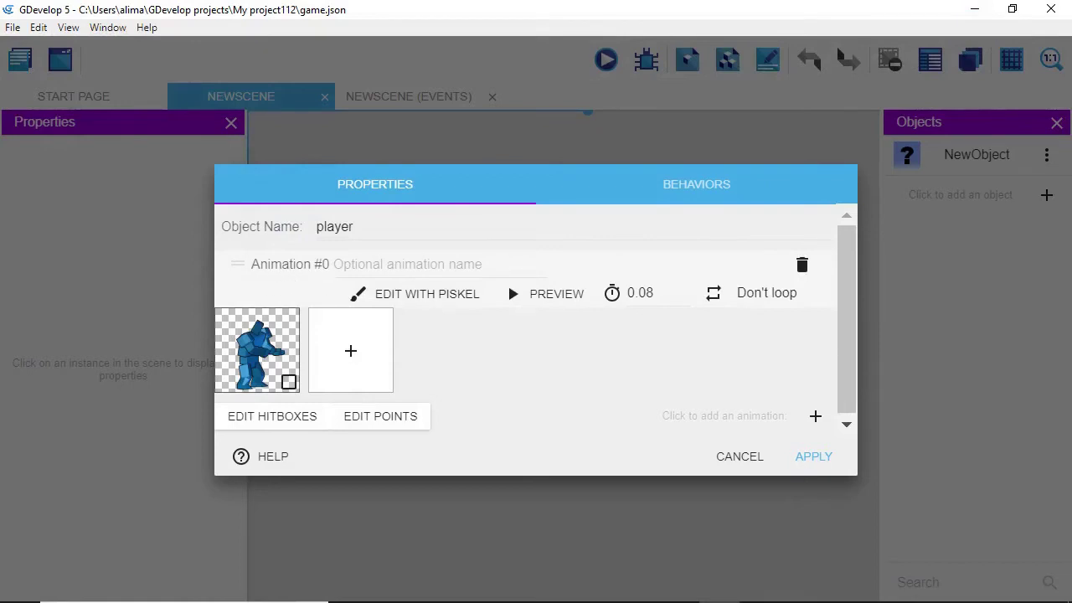
click(369, 264)
text(idle)
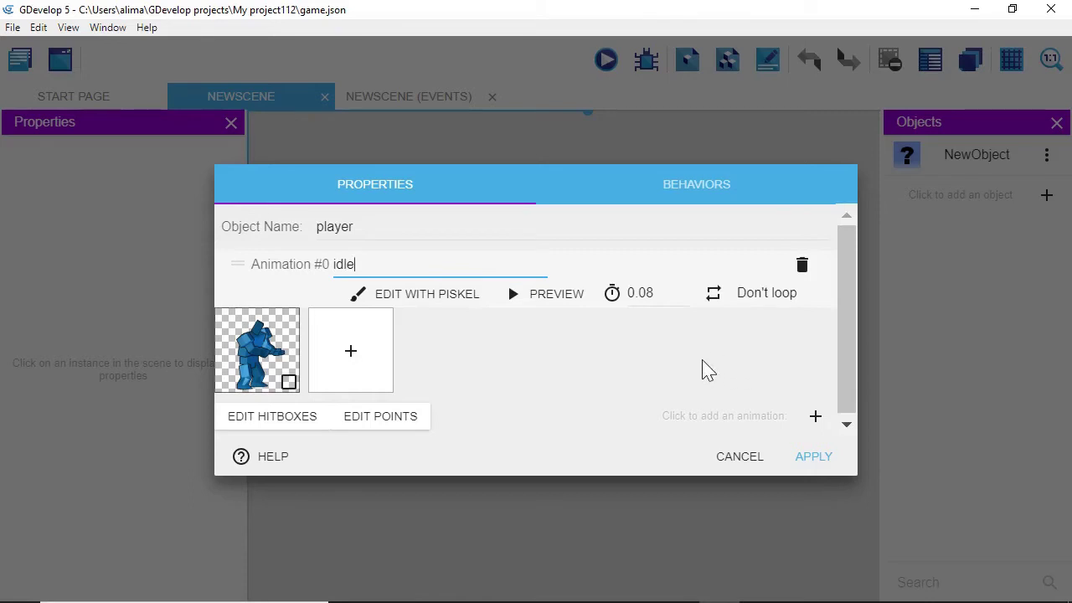
Step: Add a second animation to the player using all the images from the blaster walking folder in blaster output frames
click(815, 417)
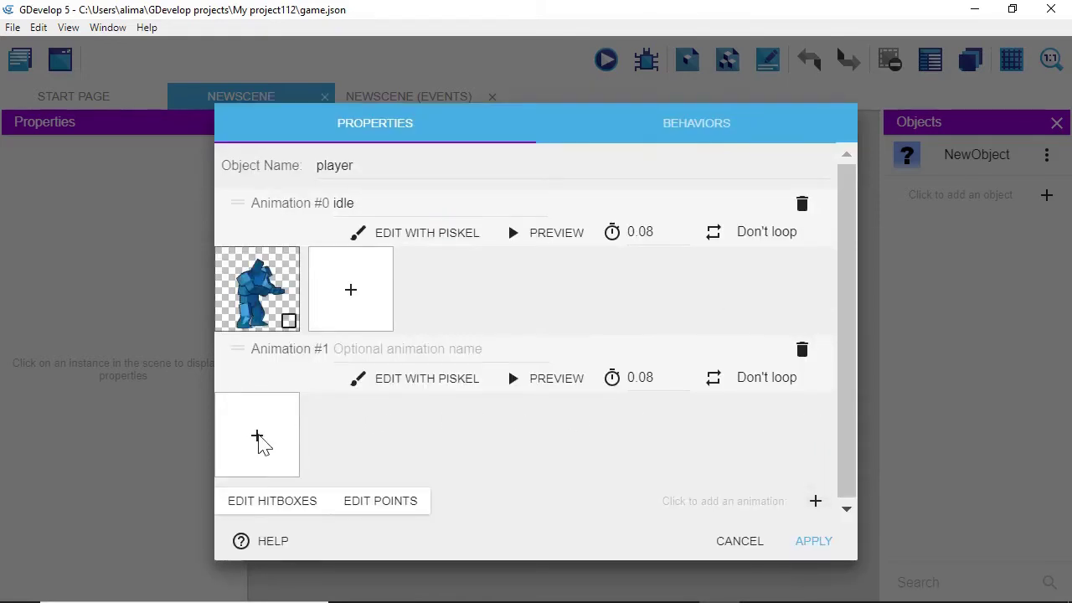
click(254, 438)
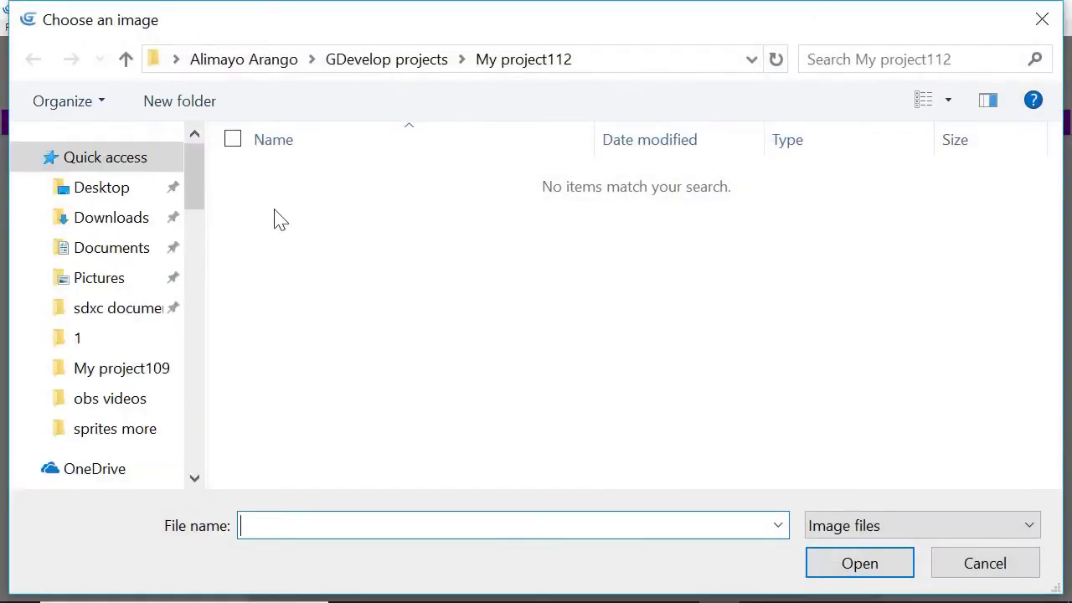
click(140, 198)
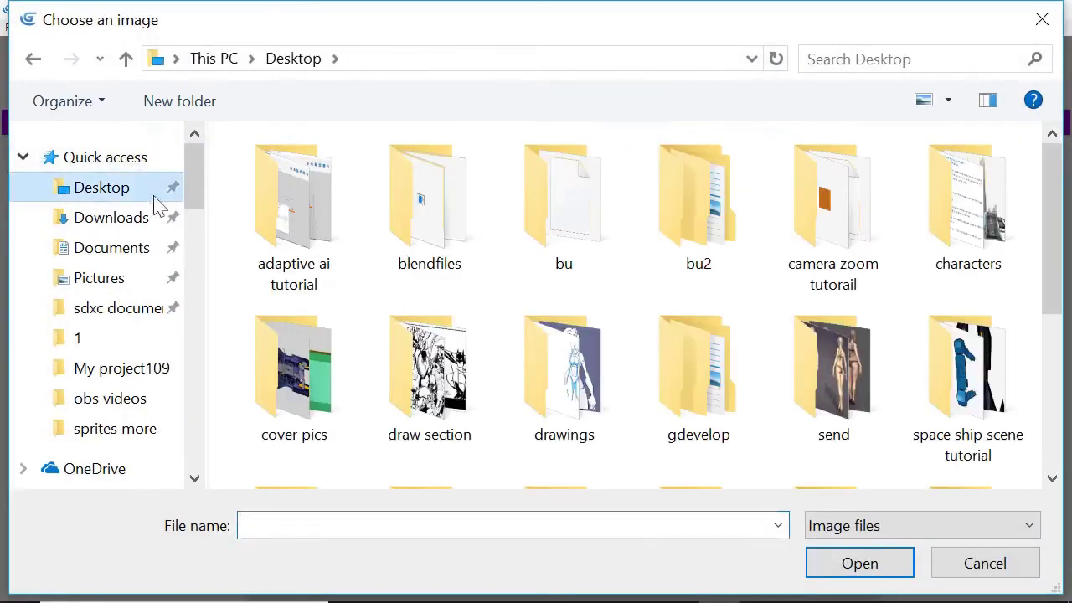
scroll(438, 304, down, 3)
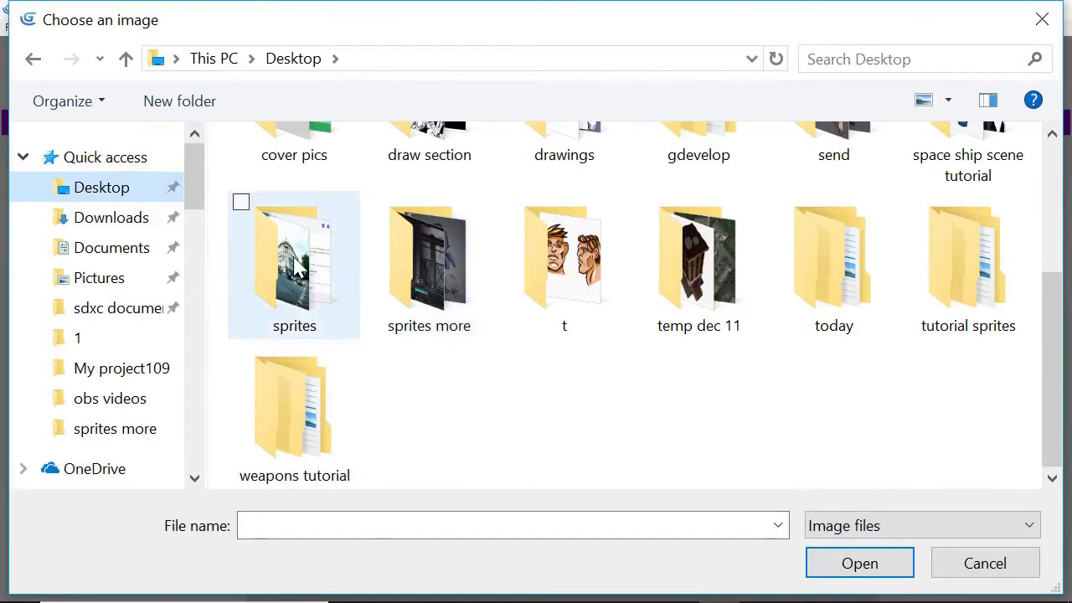
double_click(297, 268)
double_click(457, 207)
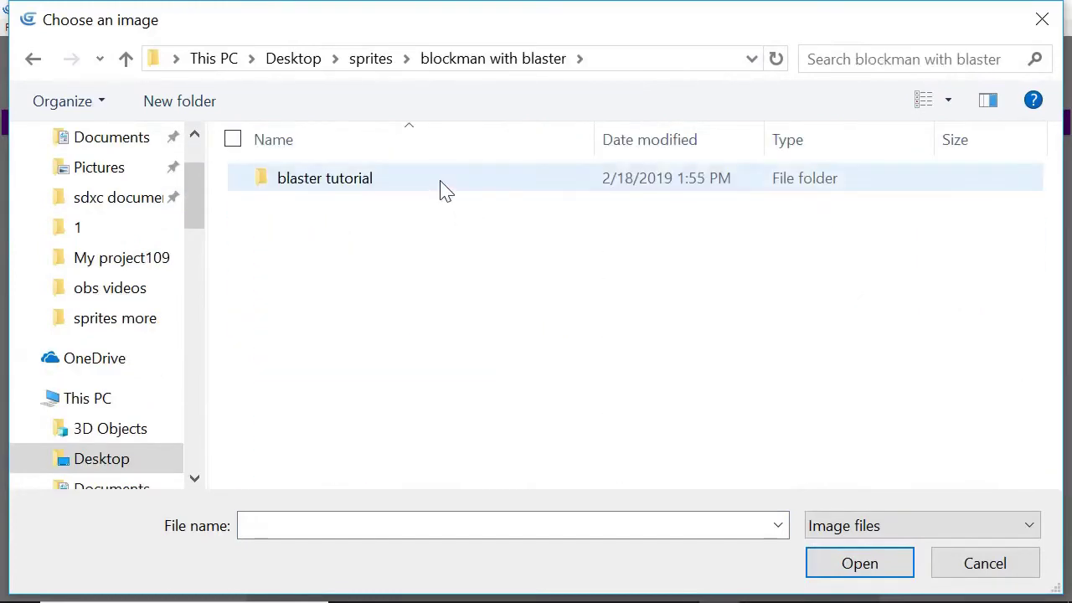
double_click(444, 190)
double_click(444, 190)
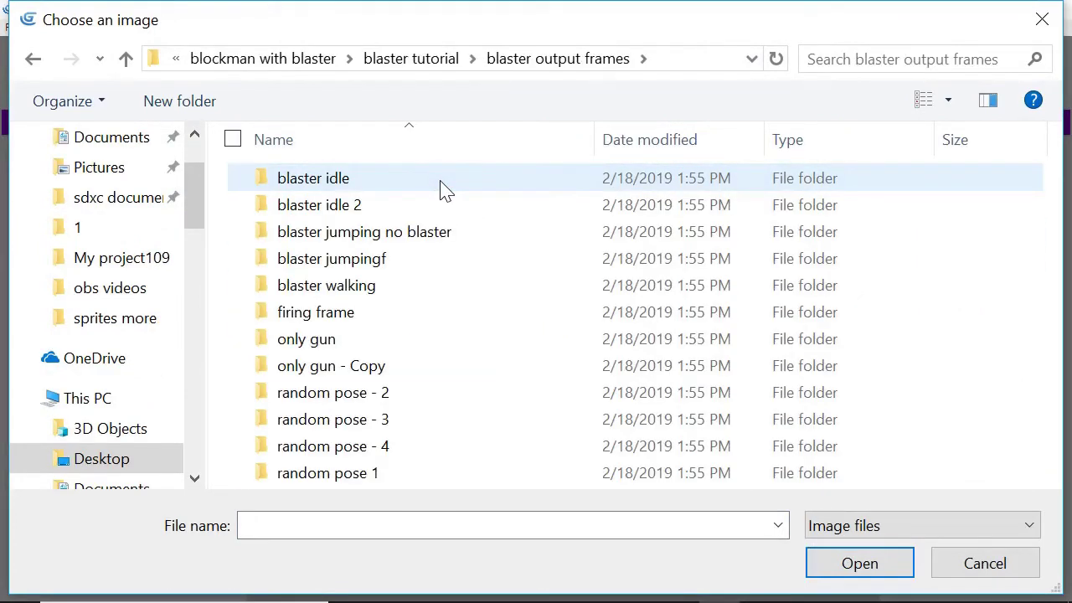
double_click(437, 289)
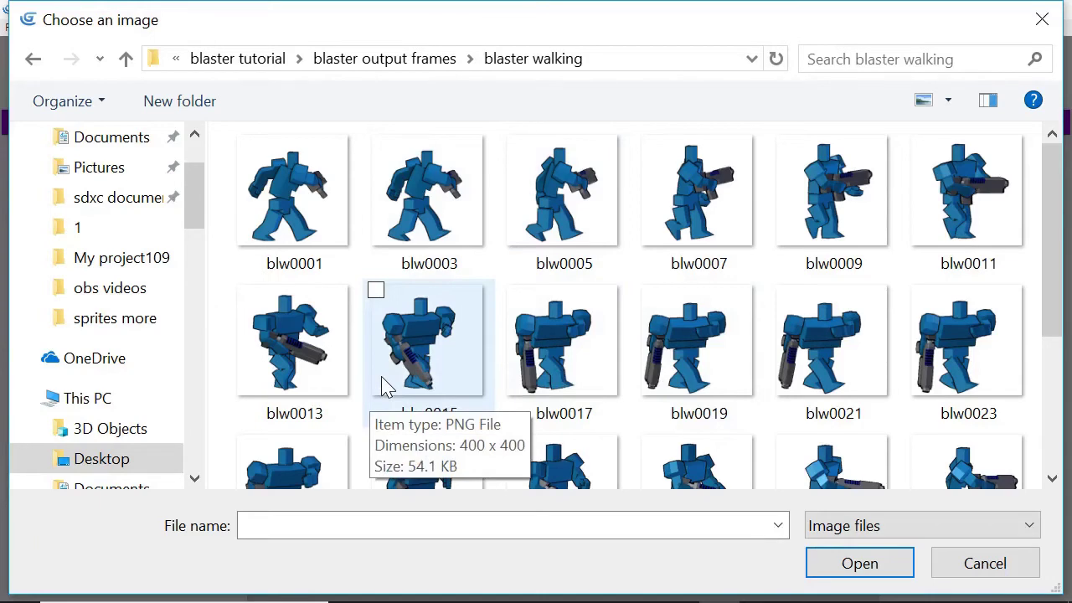
key(ctrl+a)
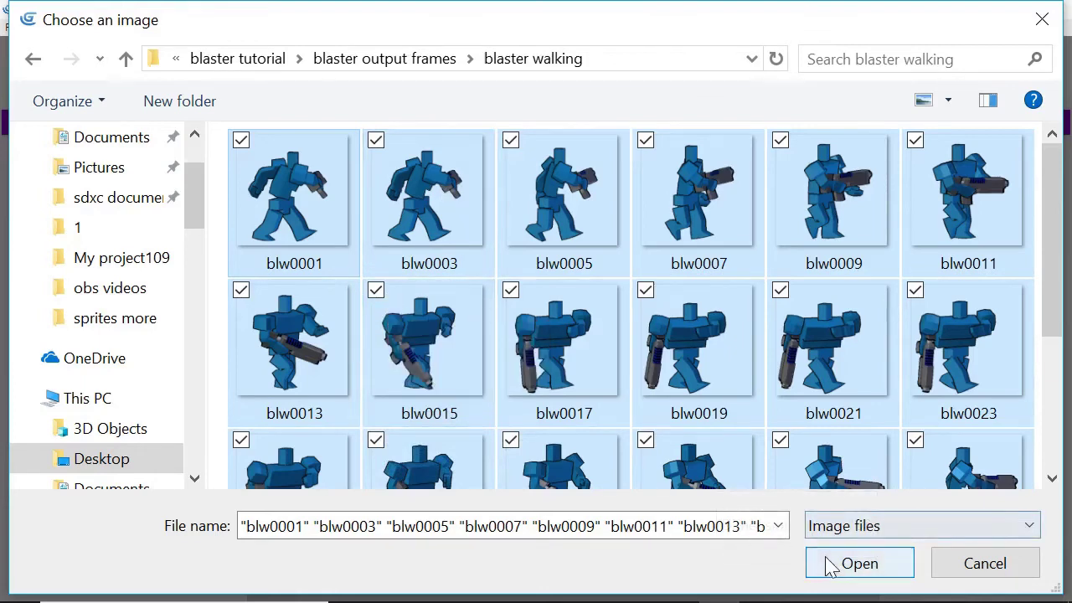
click(859, 563)
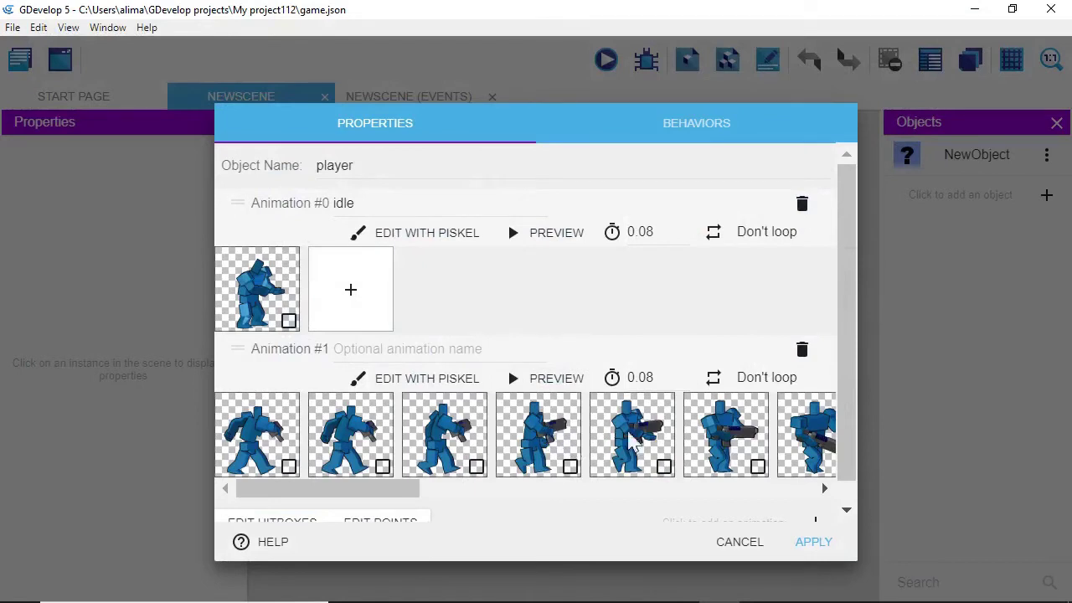
Step: Set the walking animation to loop, preview its playback, and name it walk
drag(844, 391, 849, 435)
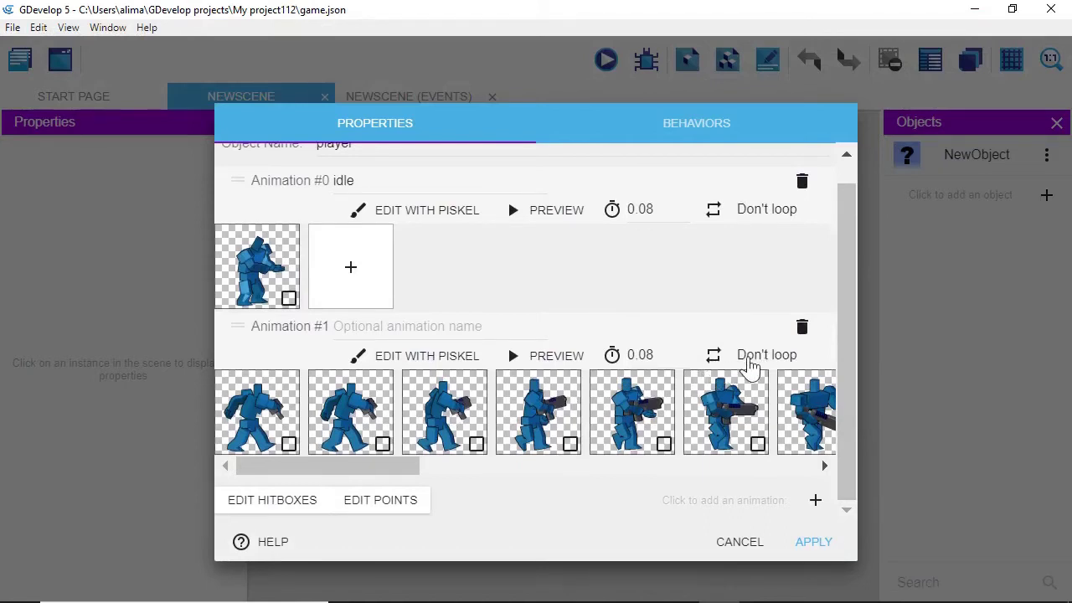
click(750, 360)
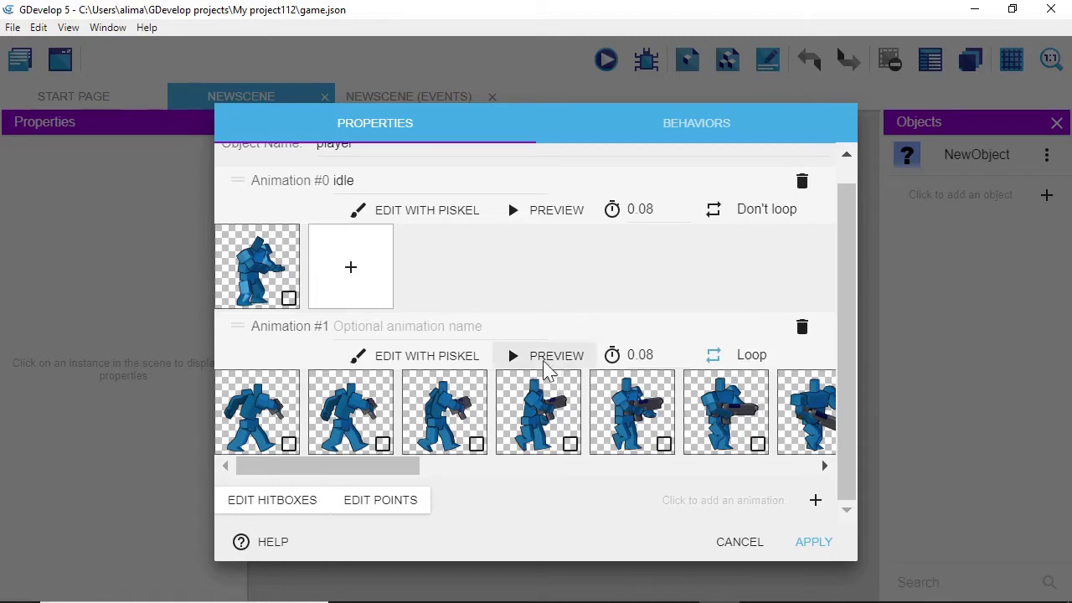
click(522, 360)
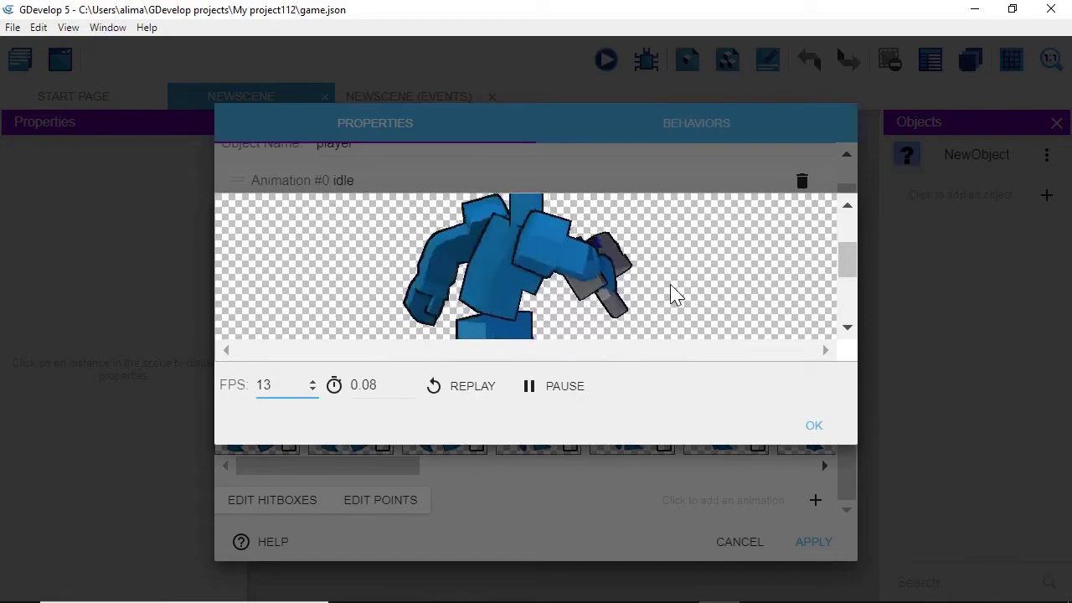
click(814, 426)
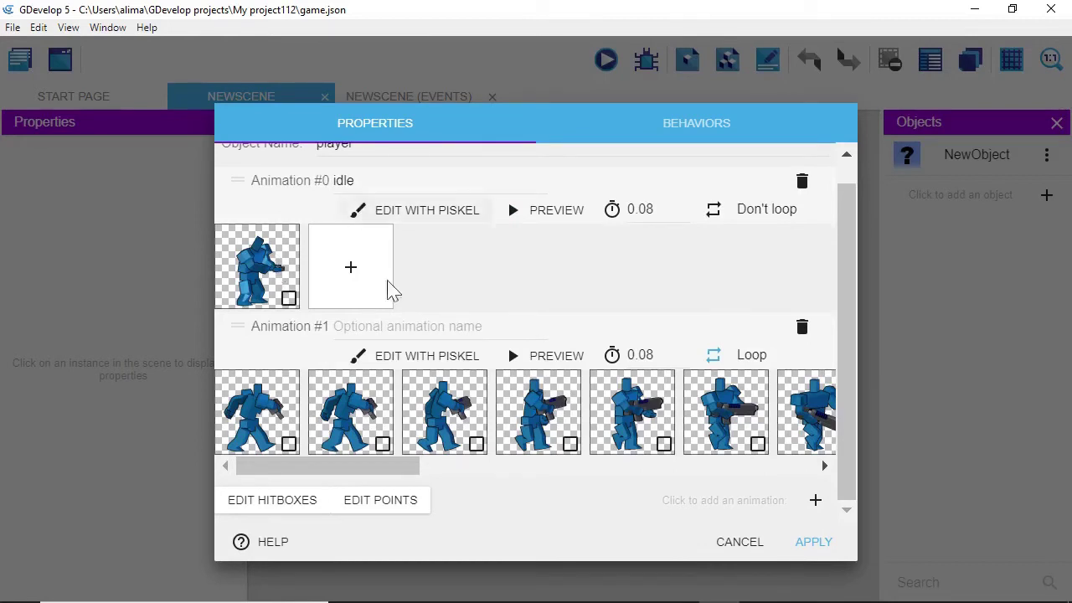
click(435, 327)
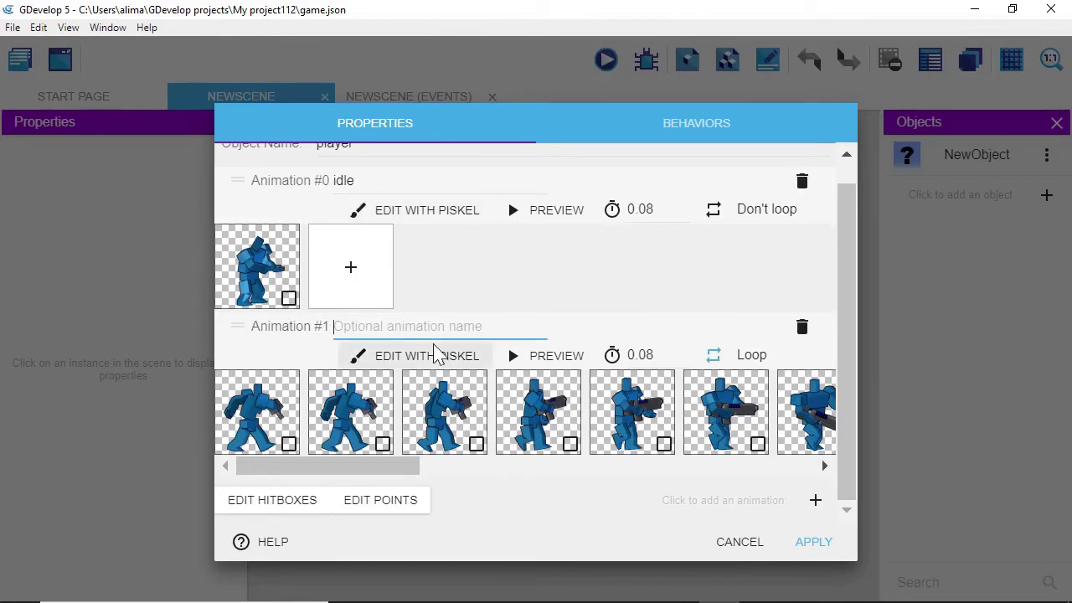
text(walk)
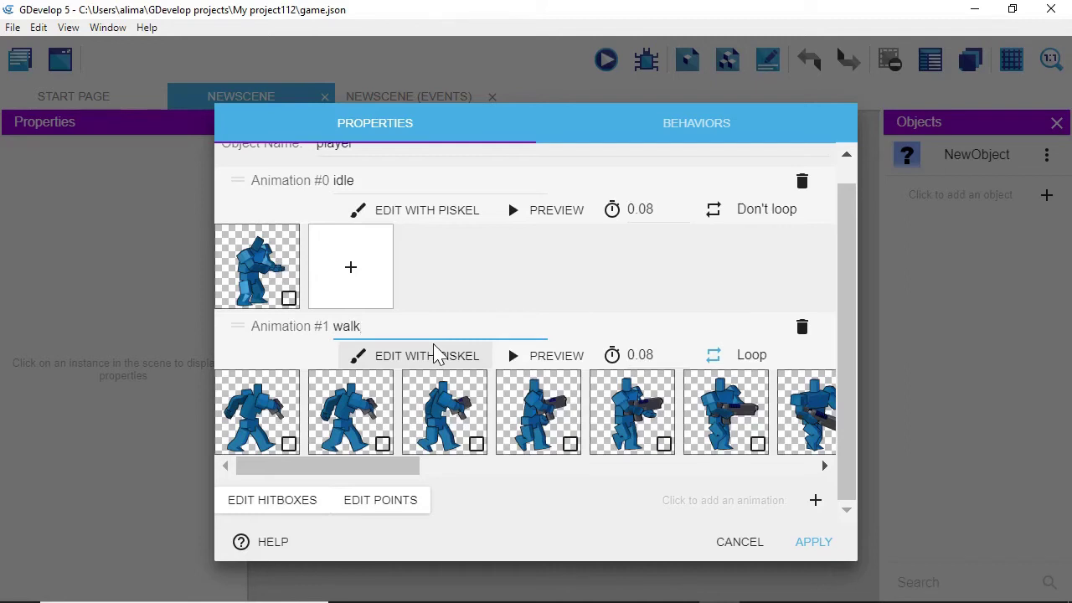
Step: Add a third animation to the player using all the images from the blaster jumpingf folder in blaster output frames
click(815, 501)
scroll(775, 491, down, 2)
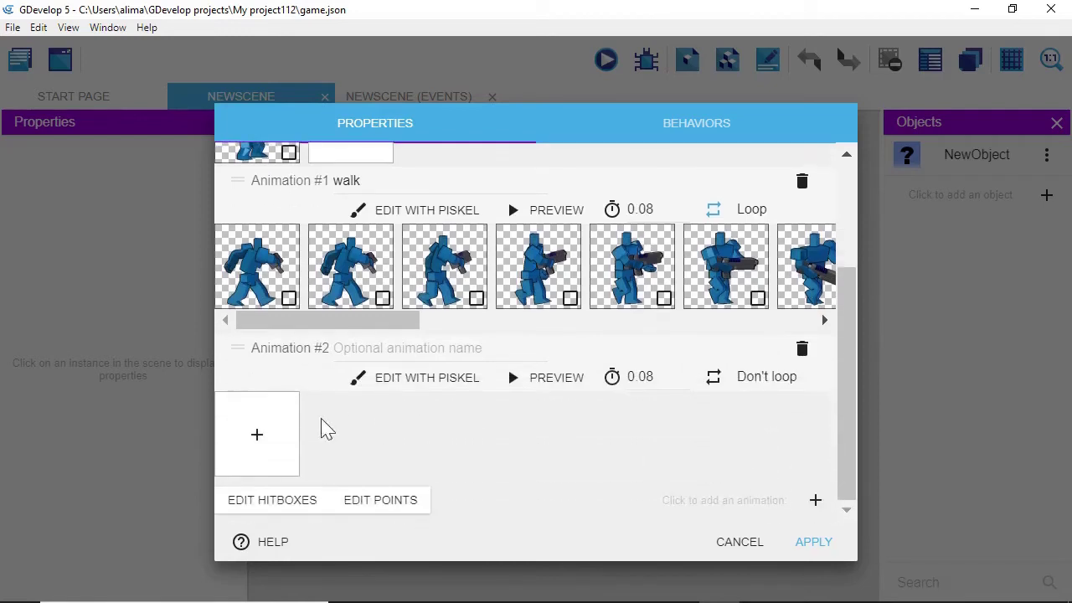
click(260, 437)
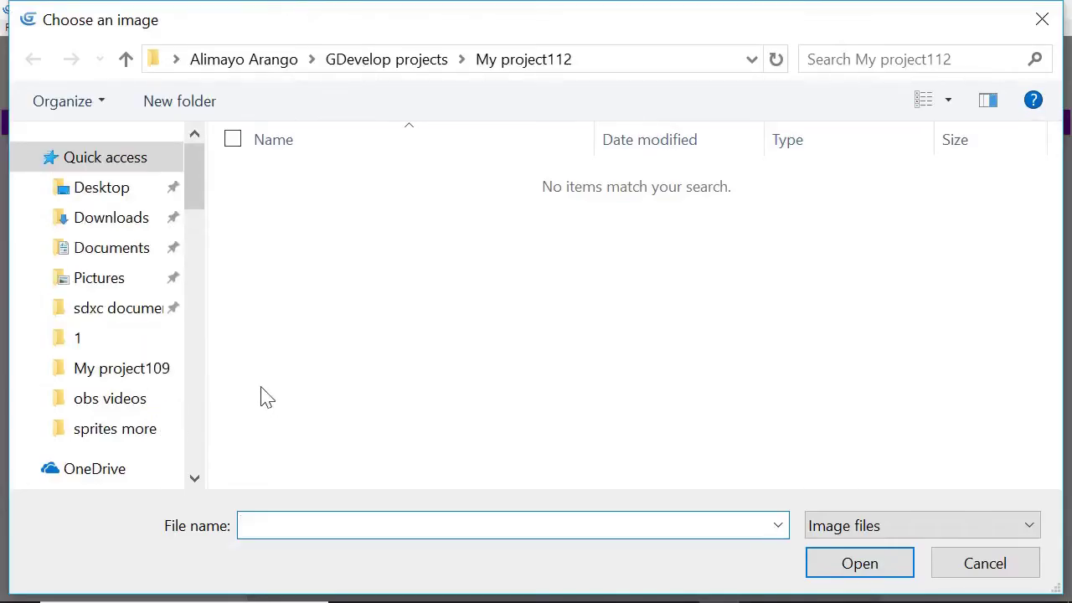
click(104, 193)
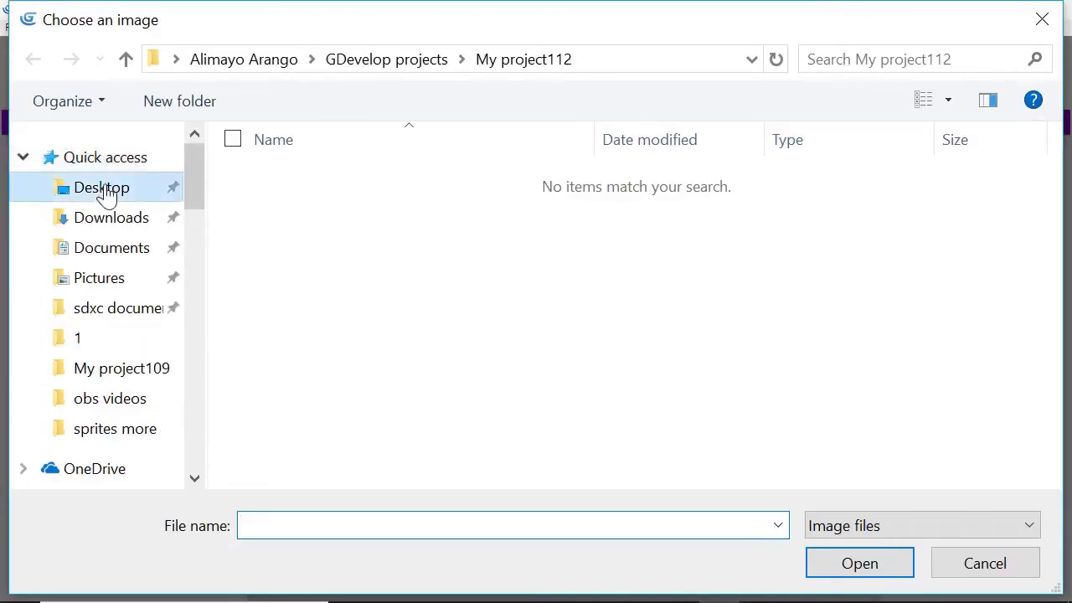
scroll(394, 351, down, 3)
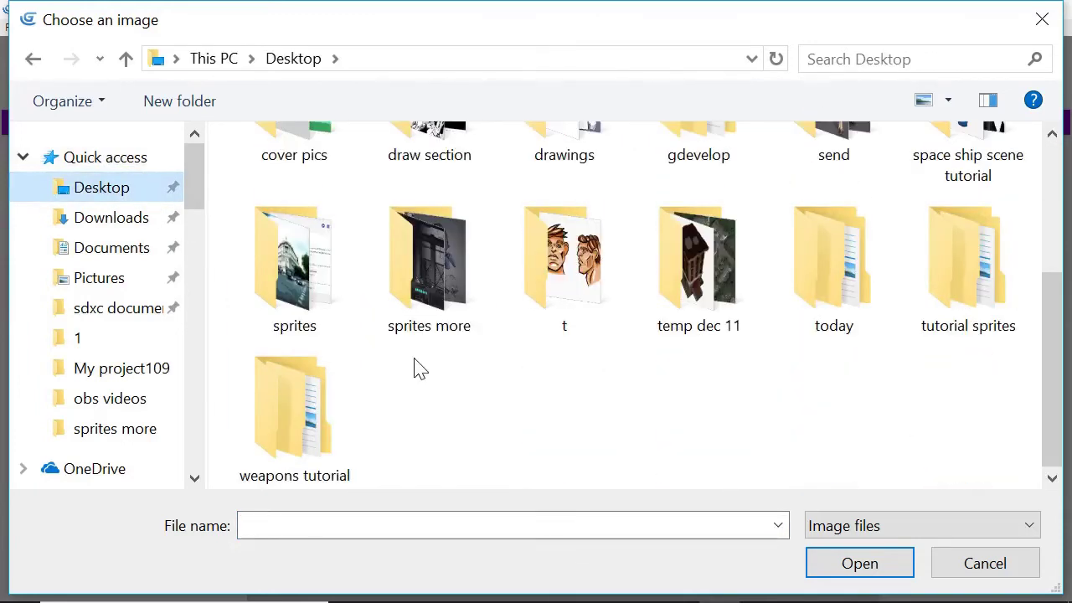
double_click(316, 299)
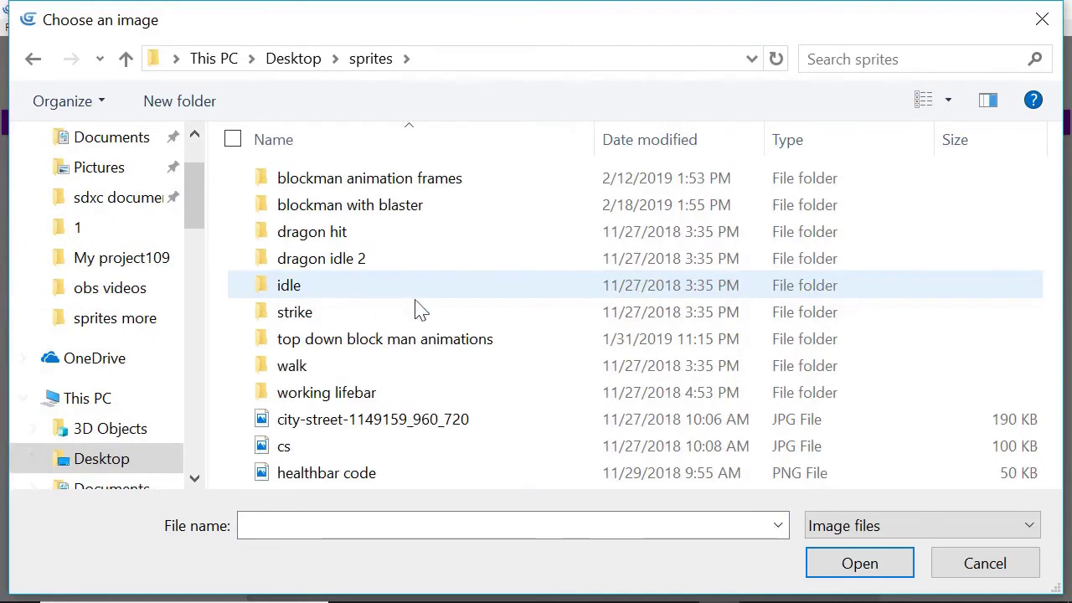
double_click(478, 208)
double_click(480, 179)
double_click(481, 186)
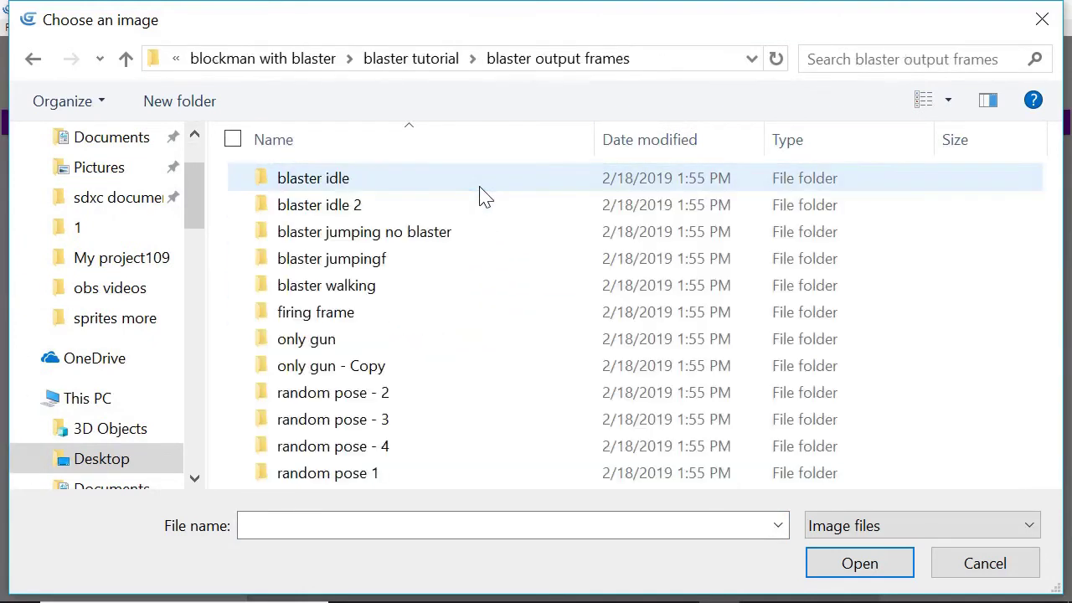
double_click(451, 270)
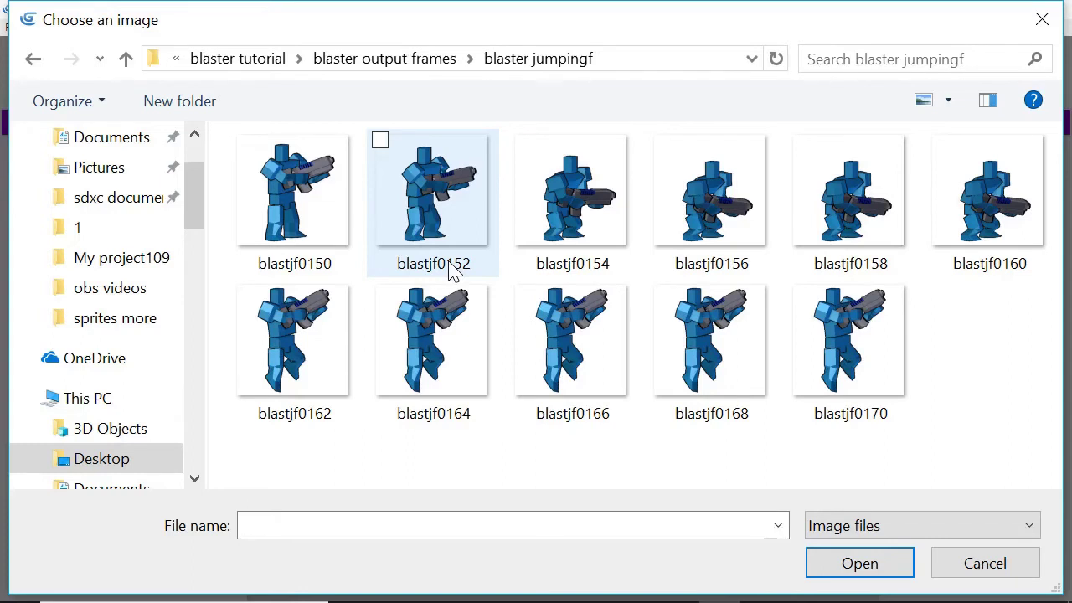
key(ctrl+a)
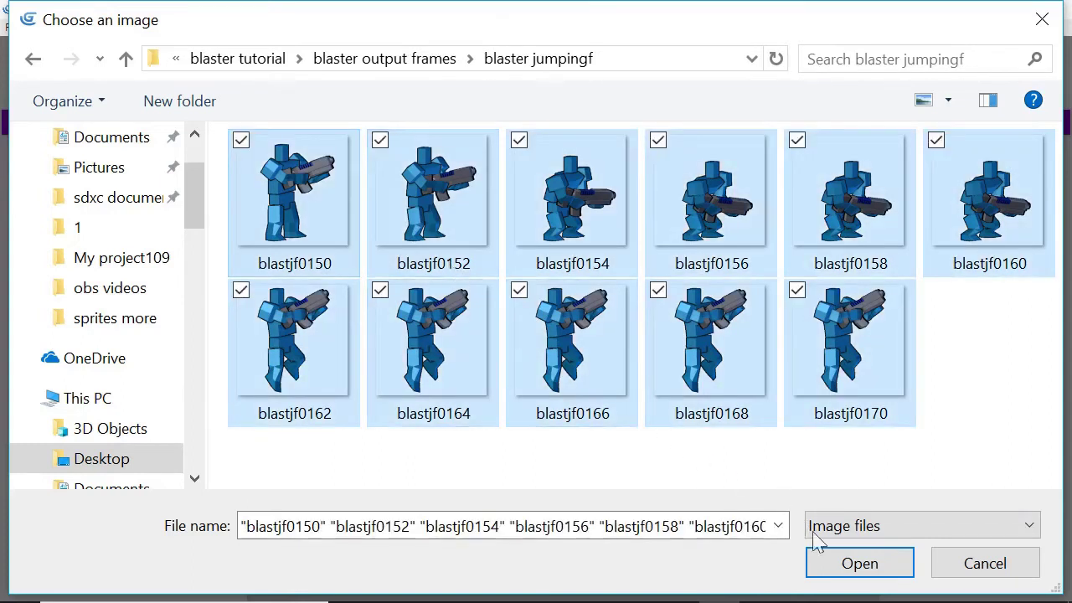
click(830, 564)
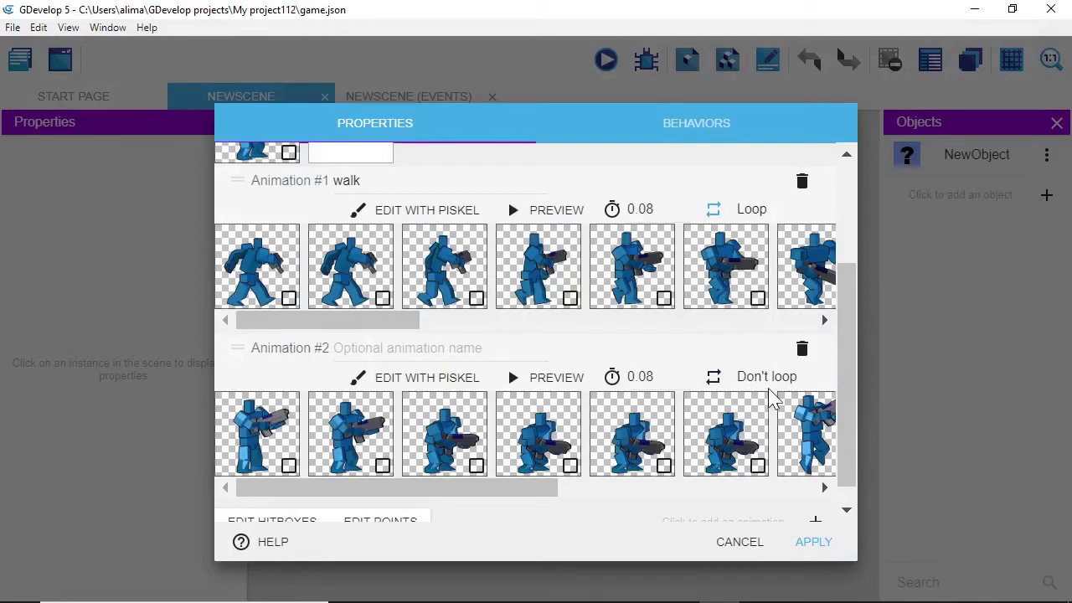
Step: Name the third animation jump and apply the player object's properties
click(407, 349)
text(jump)
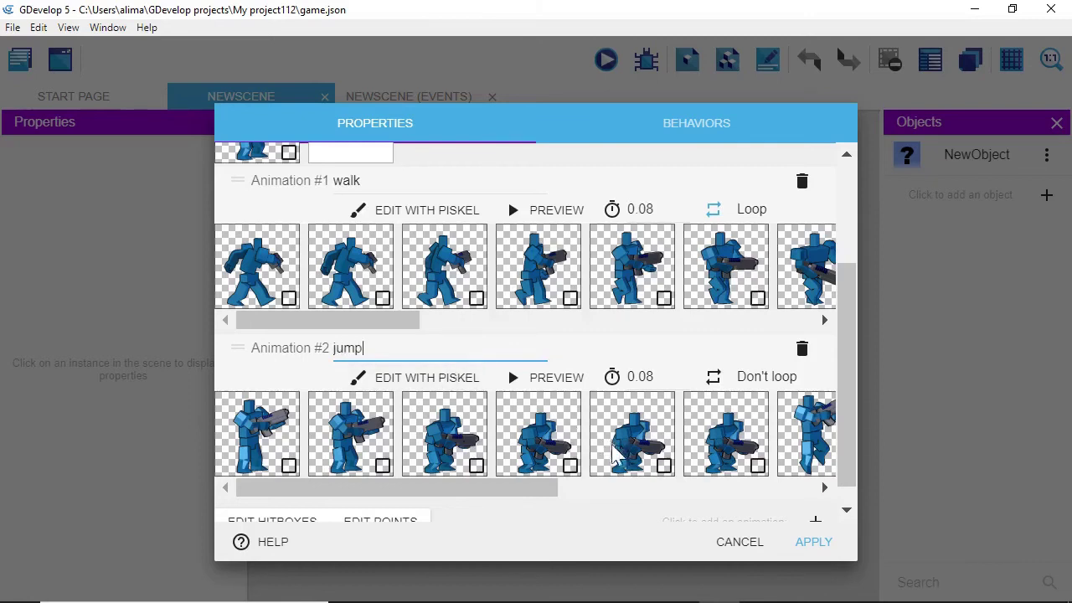
click(809, 542)
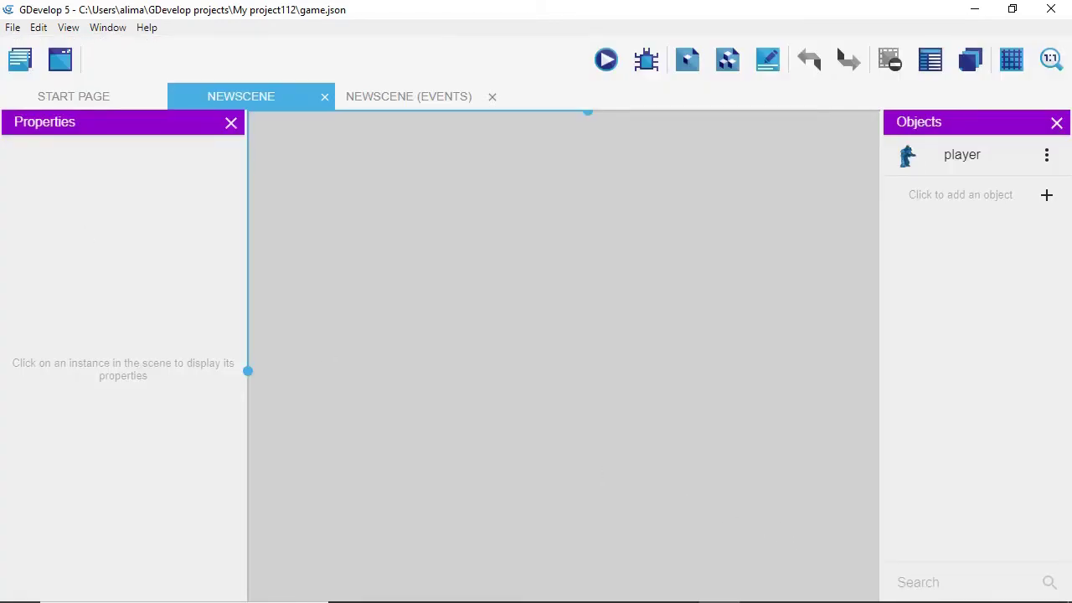
Step: Place an instance of the player object inside the scene's frame
click(679, 601)
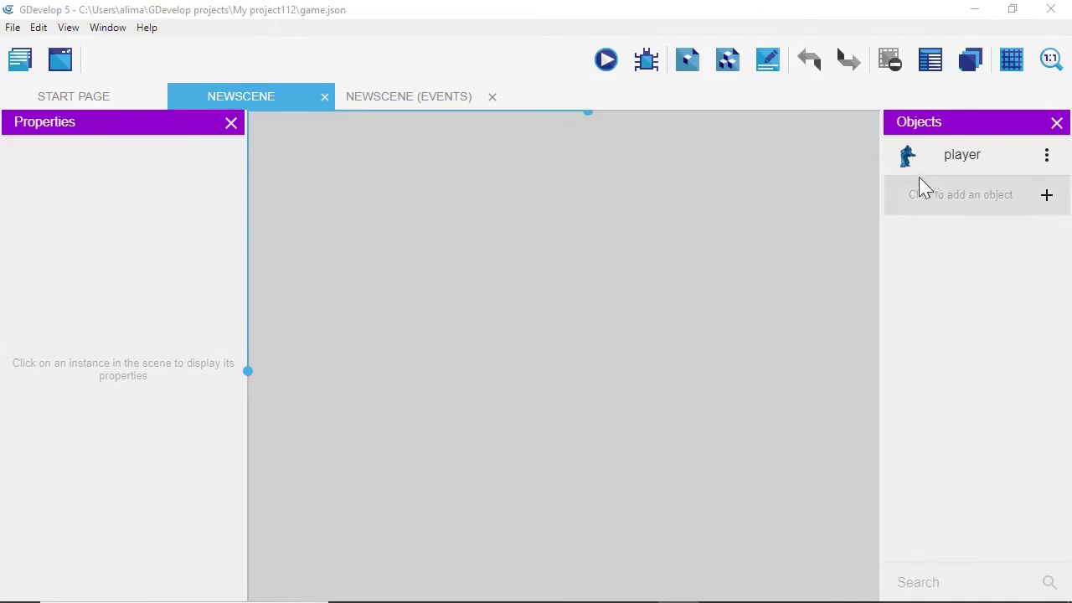
scroll(729, 295, down, 3)
scroll(728, 295, down, 4)
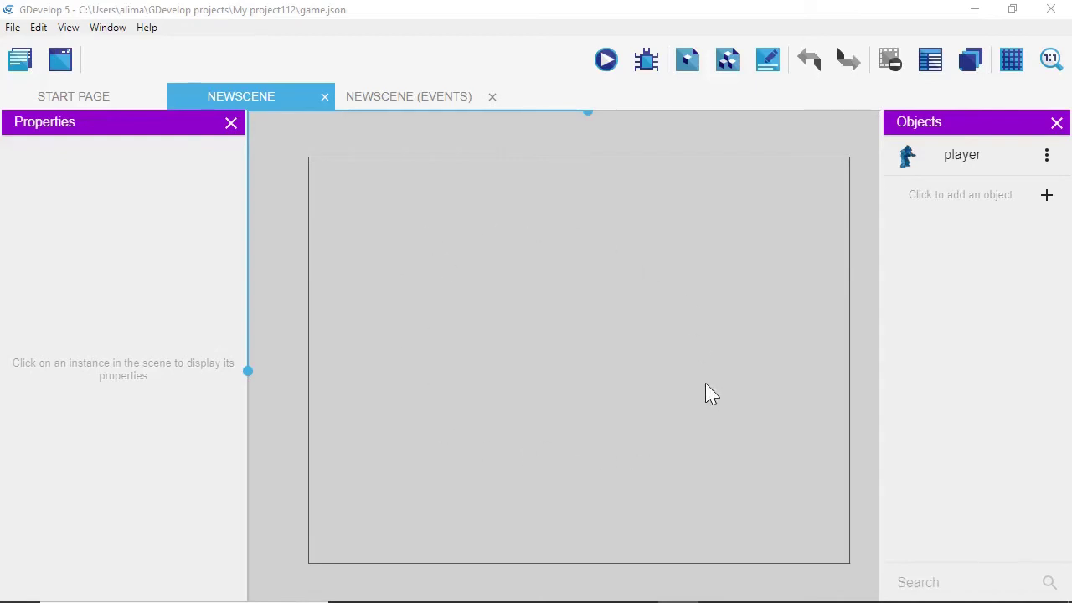
click(941, 168)
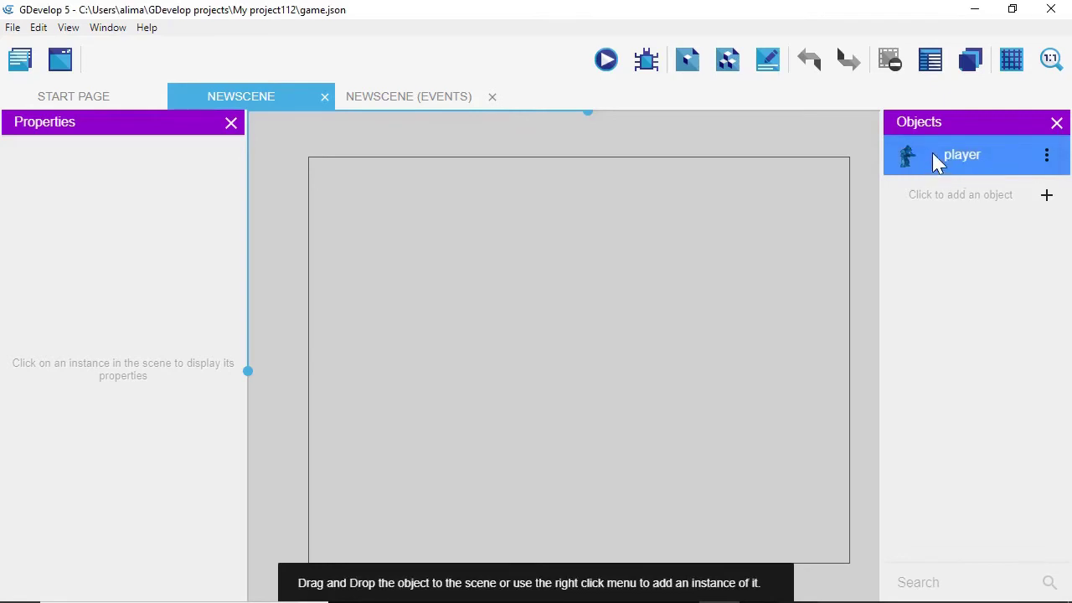
drag(921, 163, 661, 378)
Step: Resize the player instance to about 105 by 105 and move it to about X 124, Y 290
drag(754, 448, 631, 337)
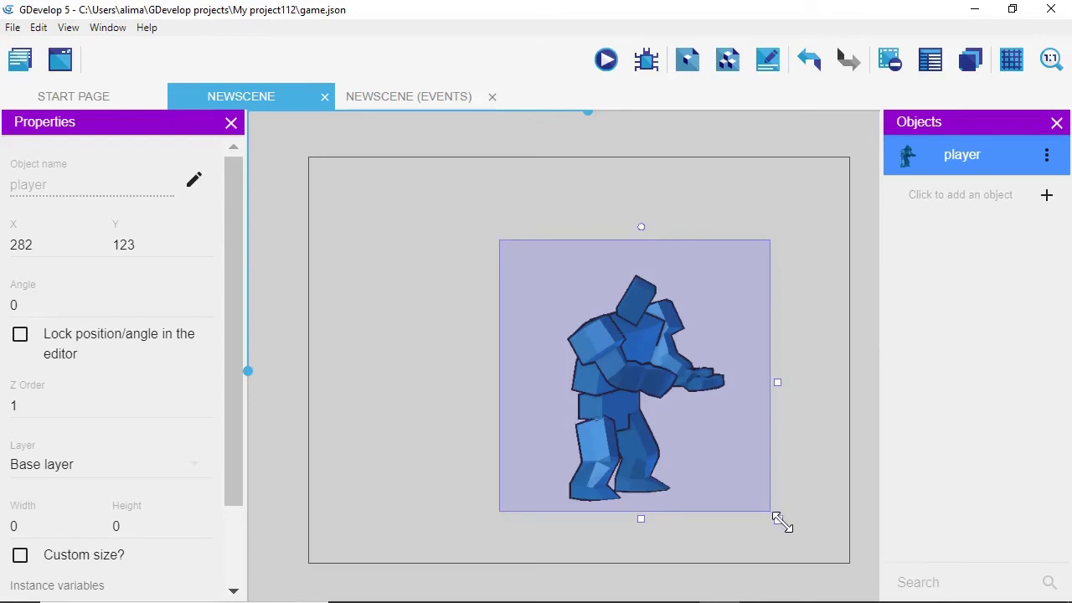
drag(781, 521, 583, 329)
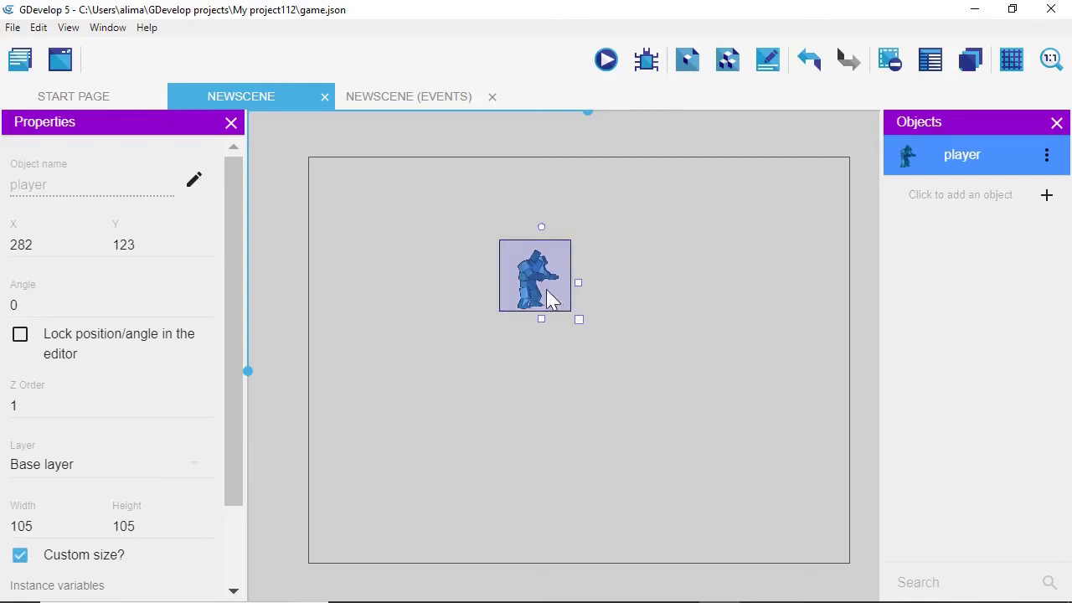
drag(557, 285, 449, 398)
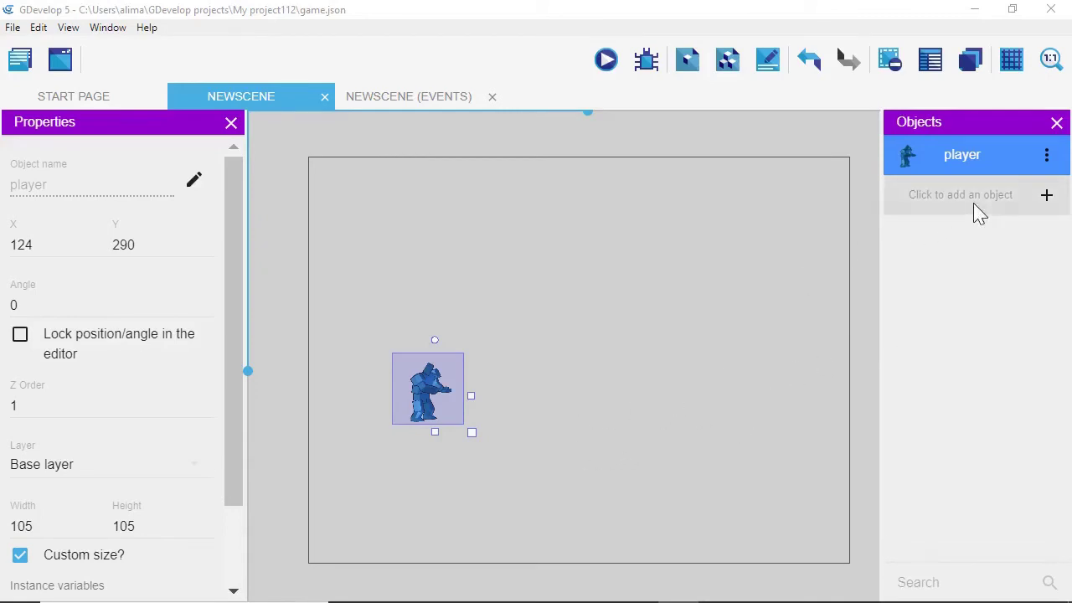
Step: Add a new Tiled Sprite object to the scene and name it ground
click(1047, 196)
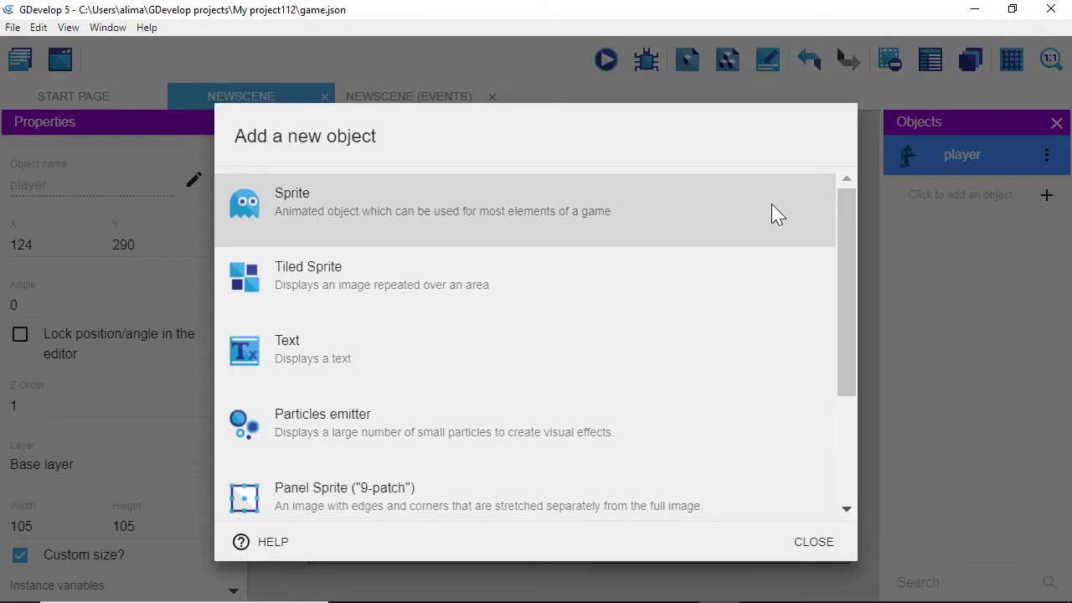
click(677, 276)
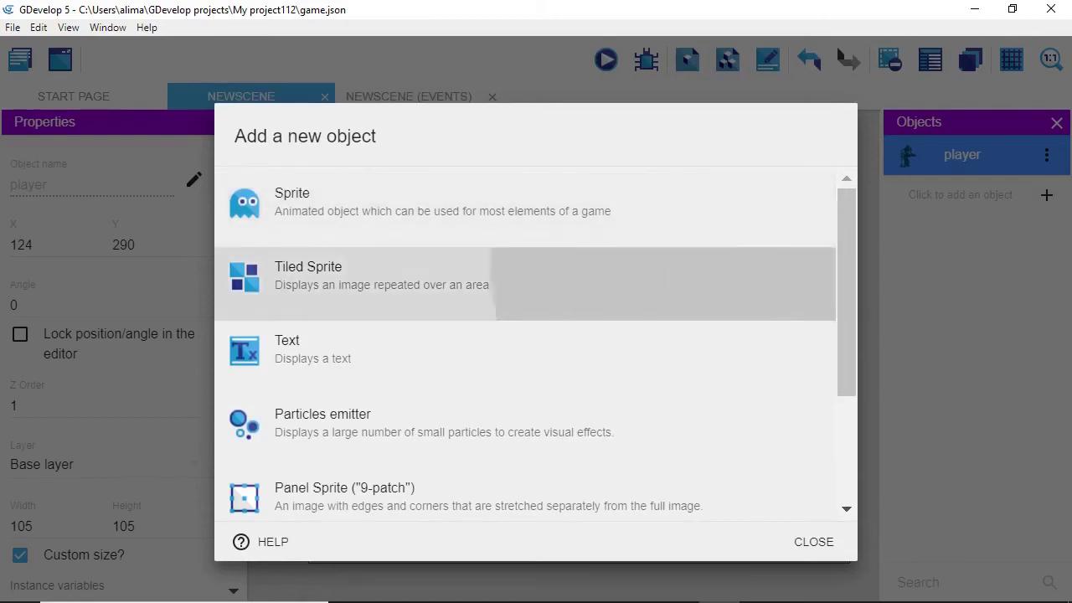
drag(383, 252, 307, 257)
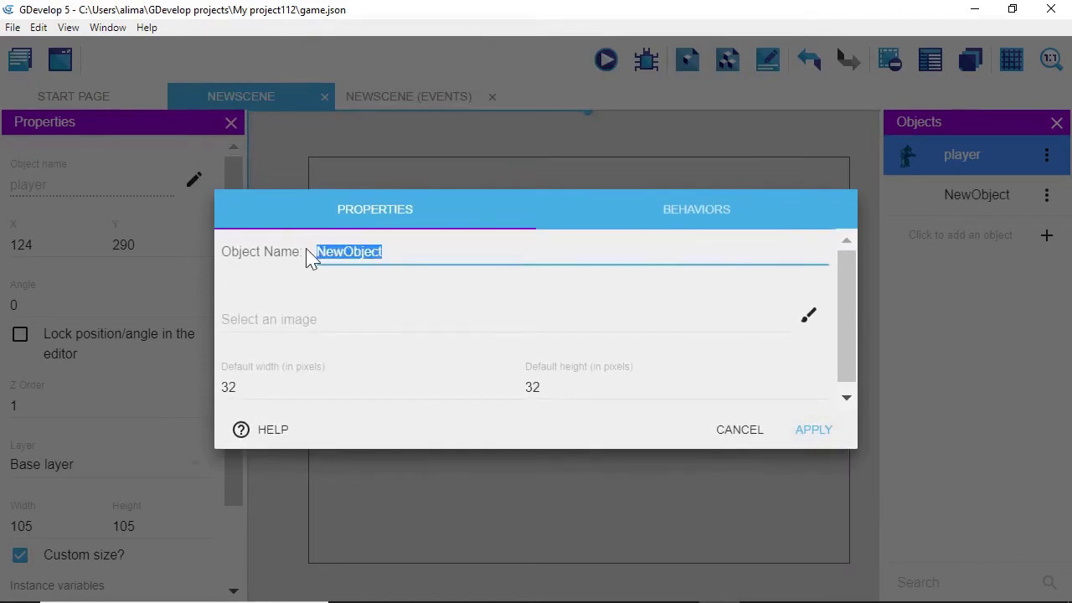
key(BackSpace)
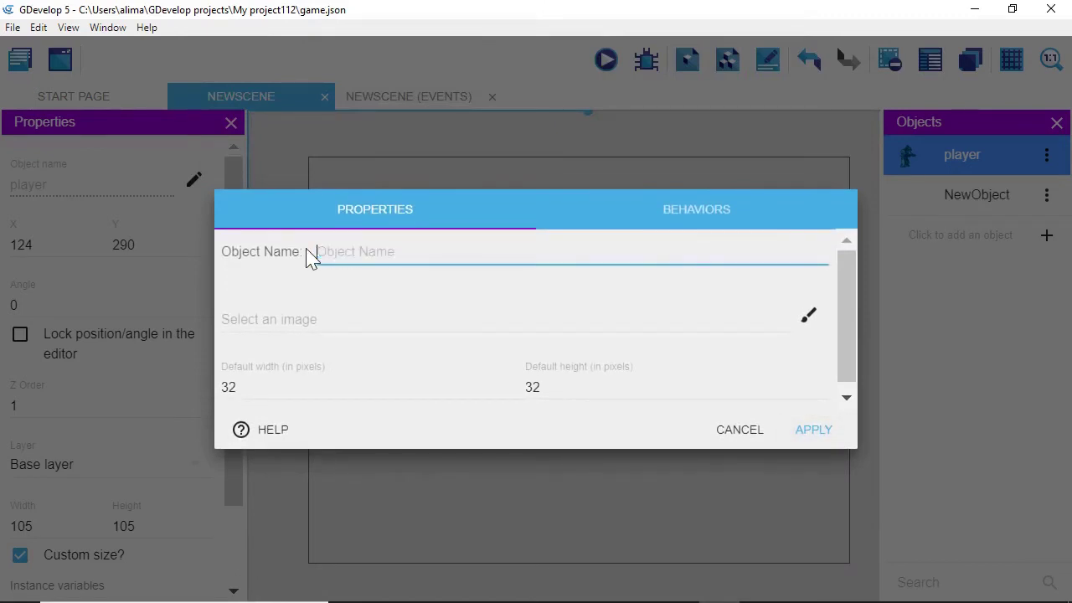
text(ground)
Step: Create a new image for the ground object in Piskel and fill the whole canvas with olive green #5d6708
click(808, 319)
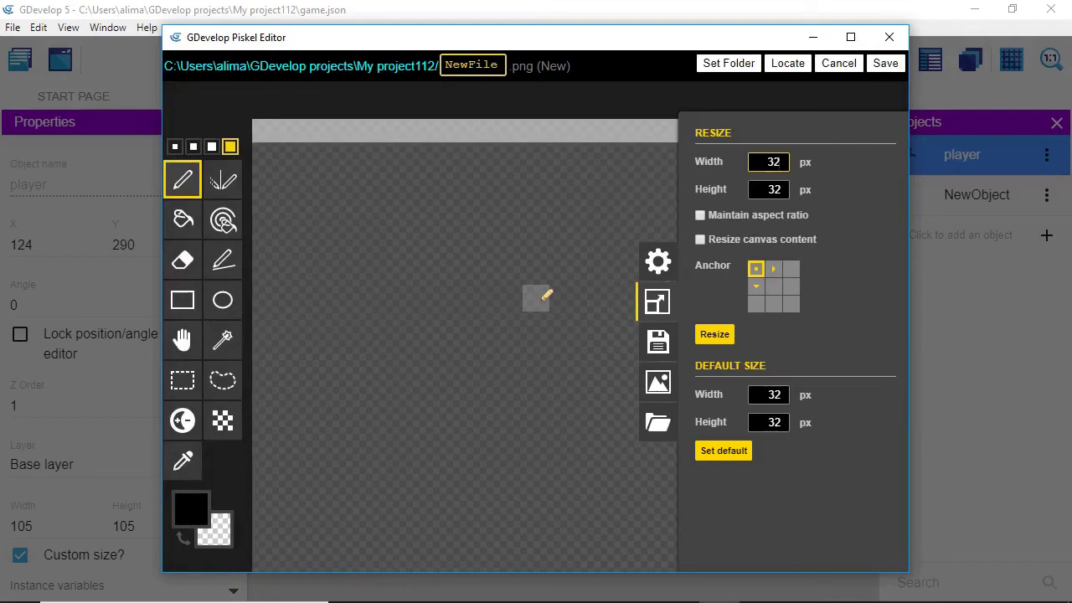
click(192, 517)
click(350, 363)
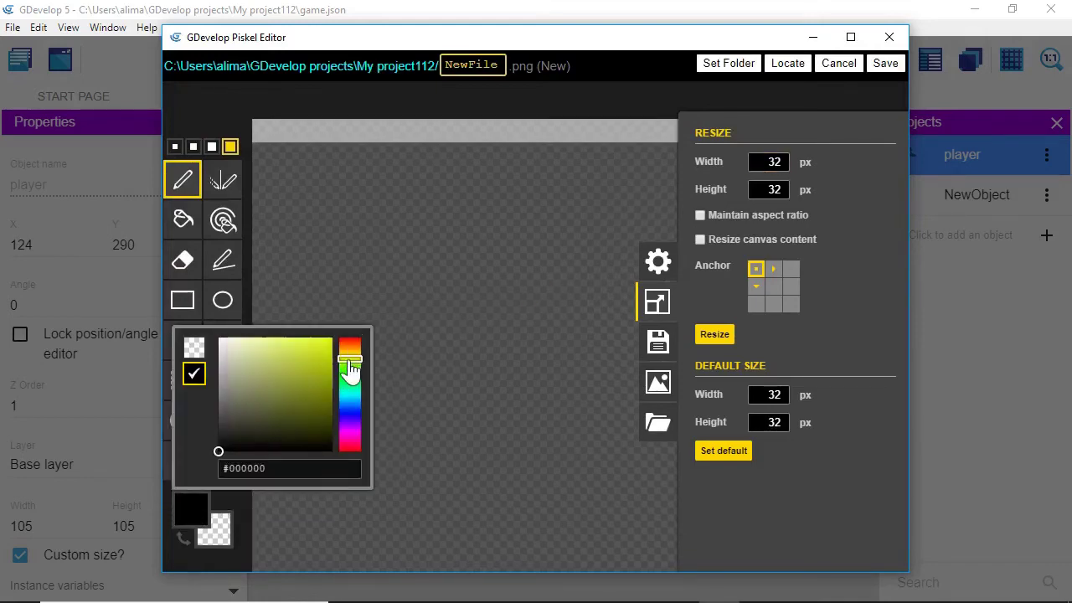
mouse_move(349, 362)
mouse_down()
mouse_move(323, 371)
mouse_move(324, 408)
mouse_up()
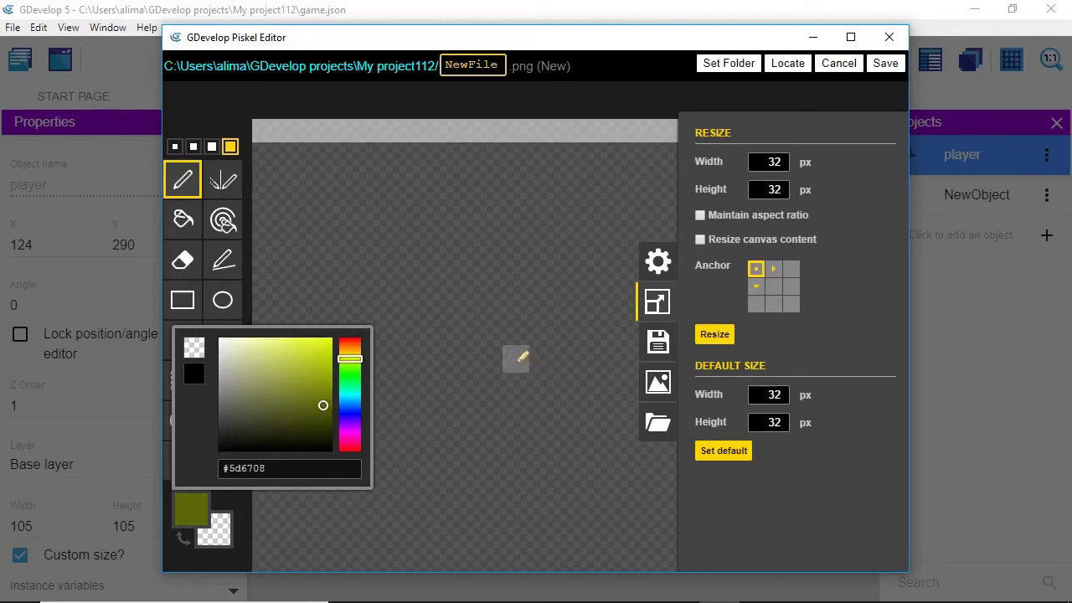
click(181, 217)
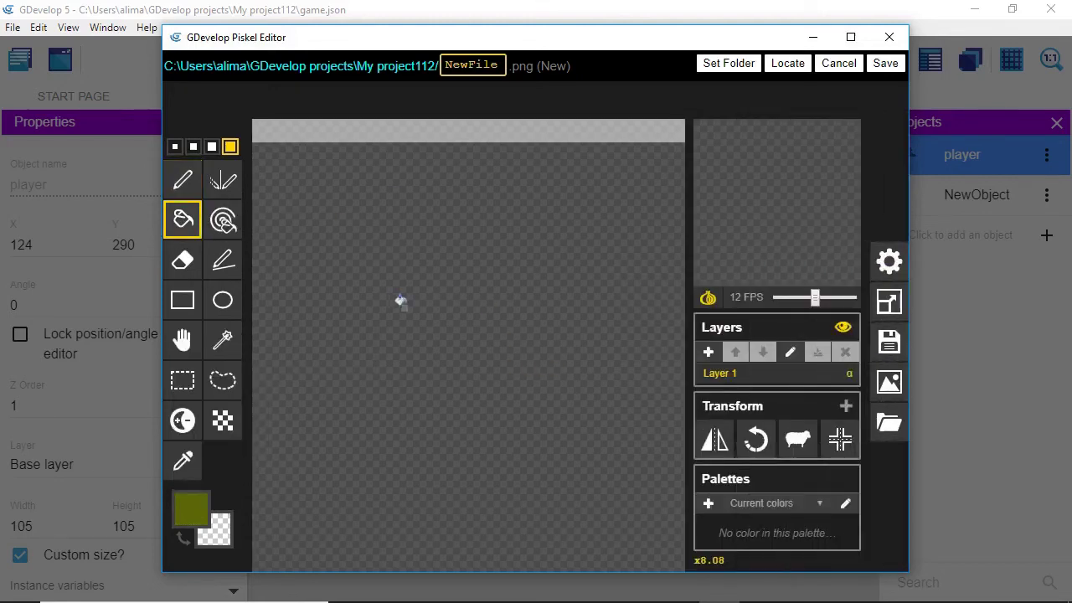
click(401, 300)
Step: Name the new image file ground
drag(500, 65, 428, 64)
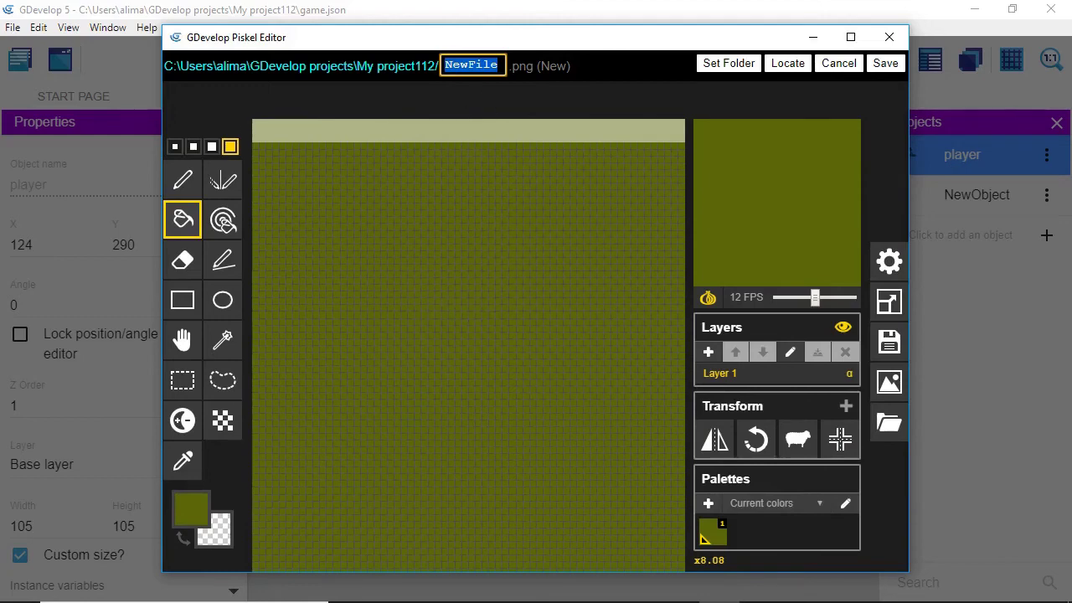
key(BackSpace)
text(grou)
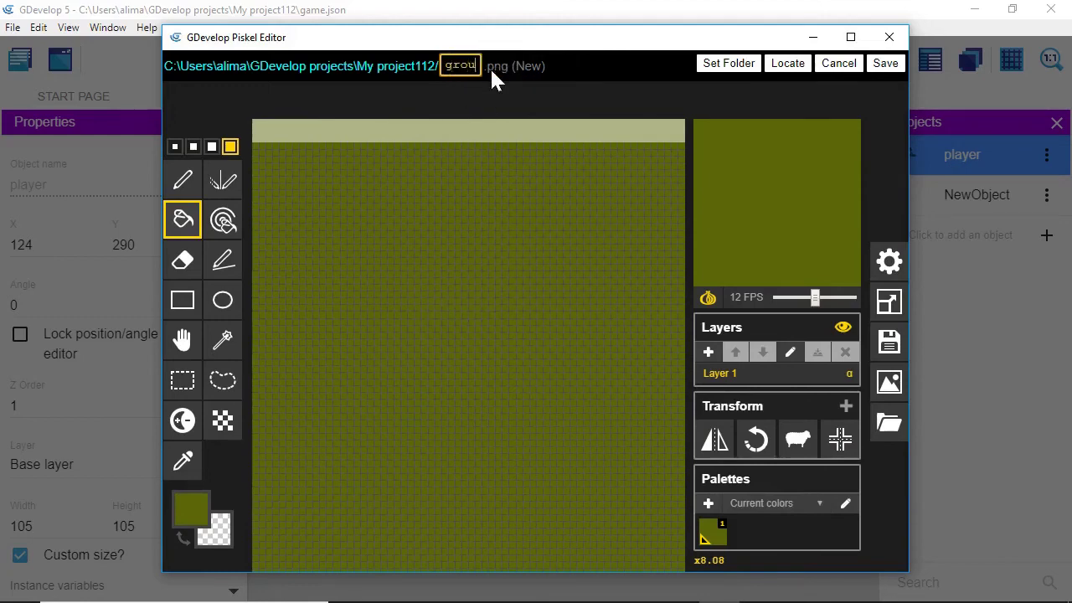
text(nd)
Step: Refill the ground image's canvas with the darker olive #41470e and save the image
click(192, 507)
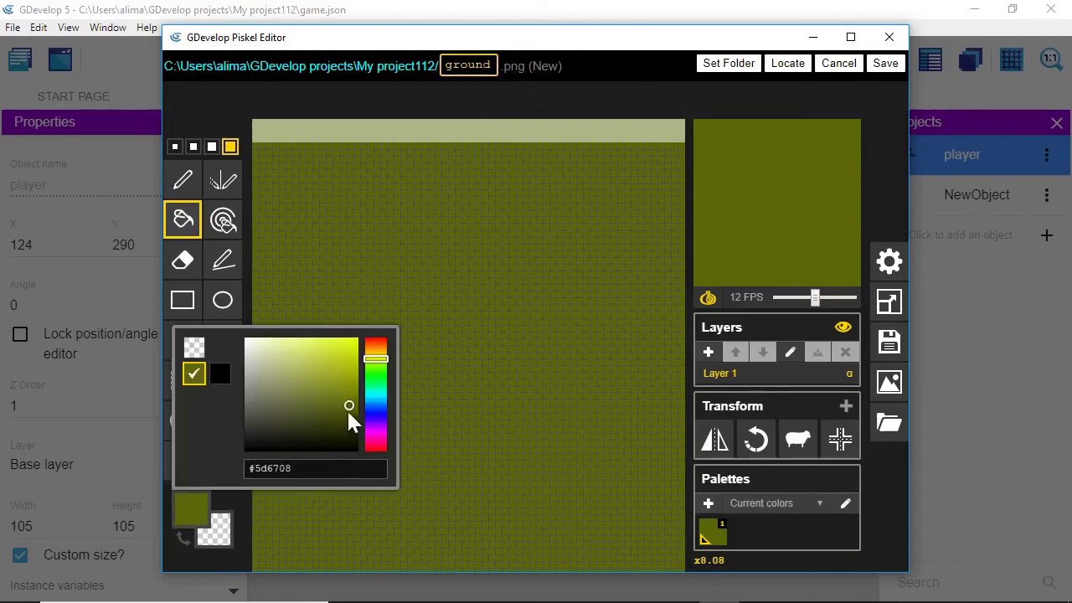
drag(348, 412, 336, 423)
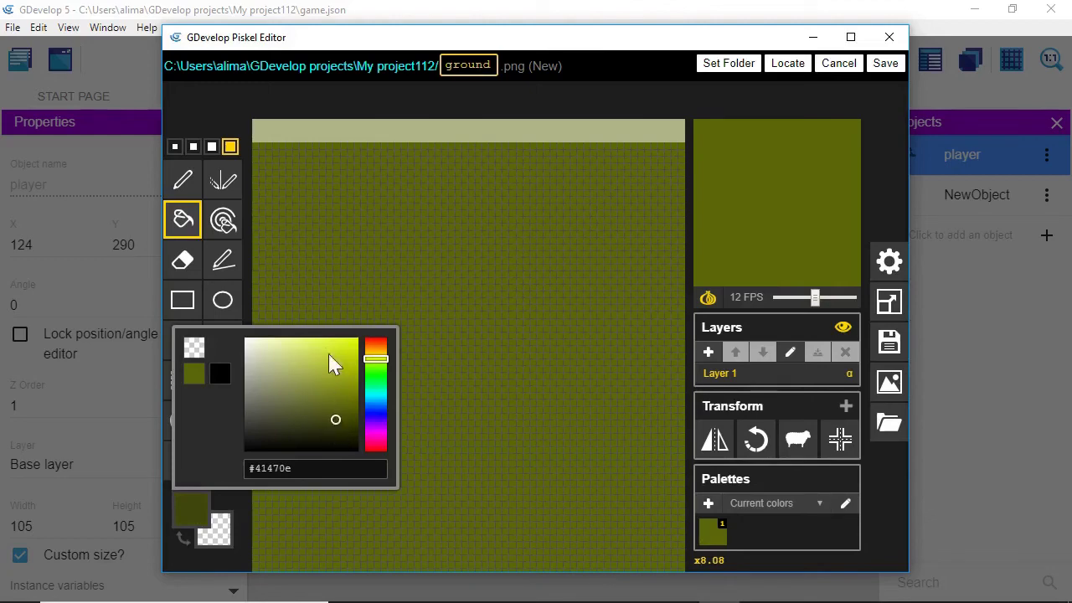
click(188, 223)
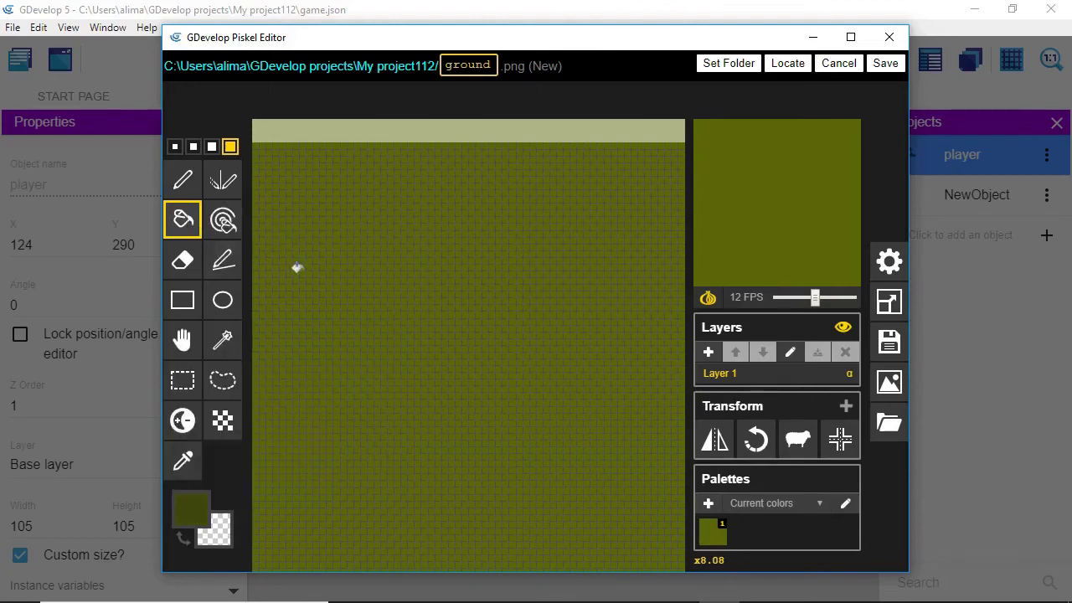
click(563, 315)
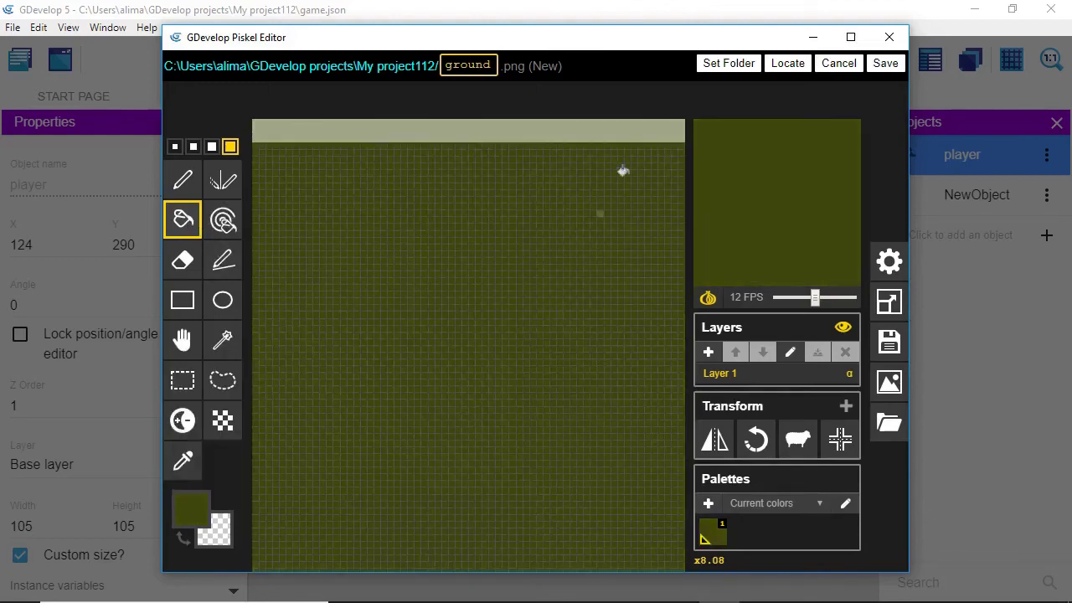
click(886, 64)
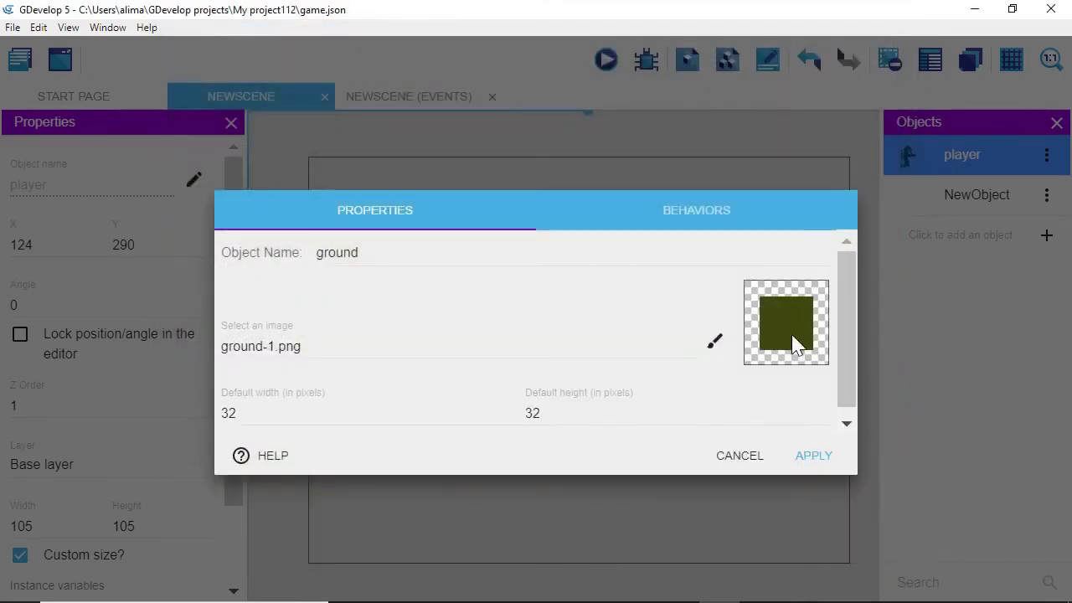
Step: Add the Platform behavior to the ground object and apply its settings
click(718, 210)
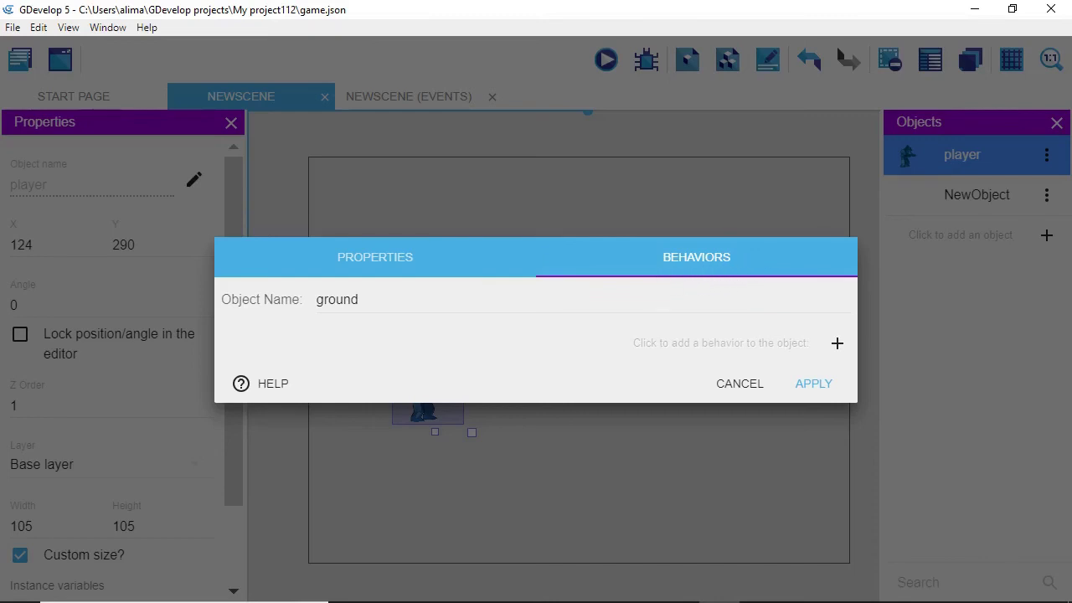
click(837, 345)
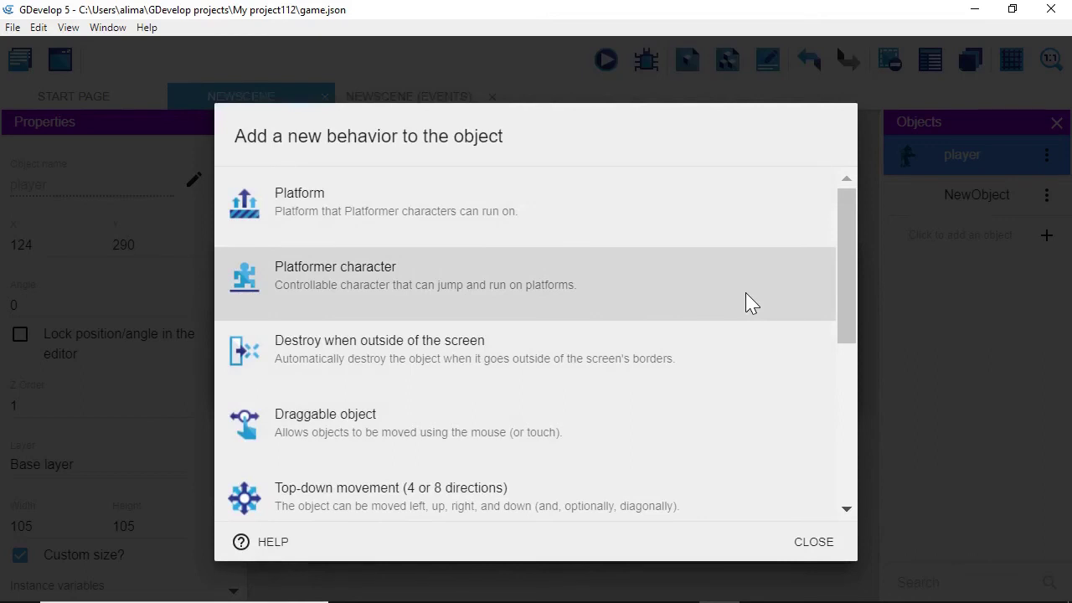
click(721, 218)
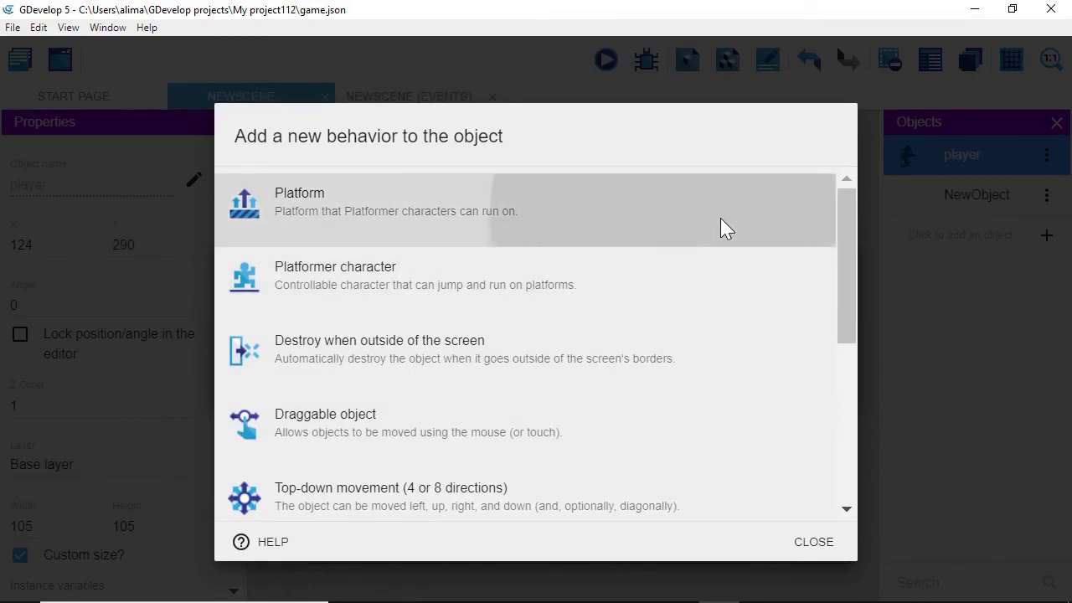
click(800, 474)
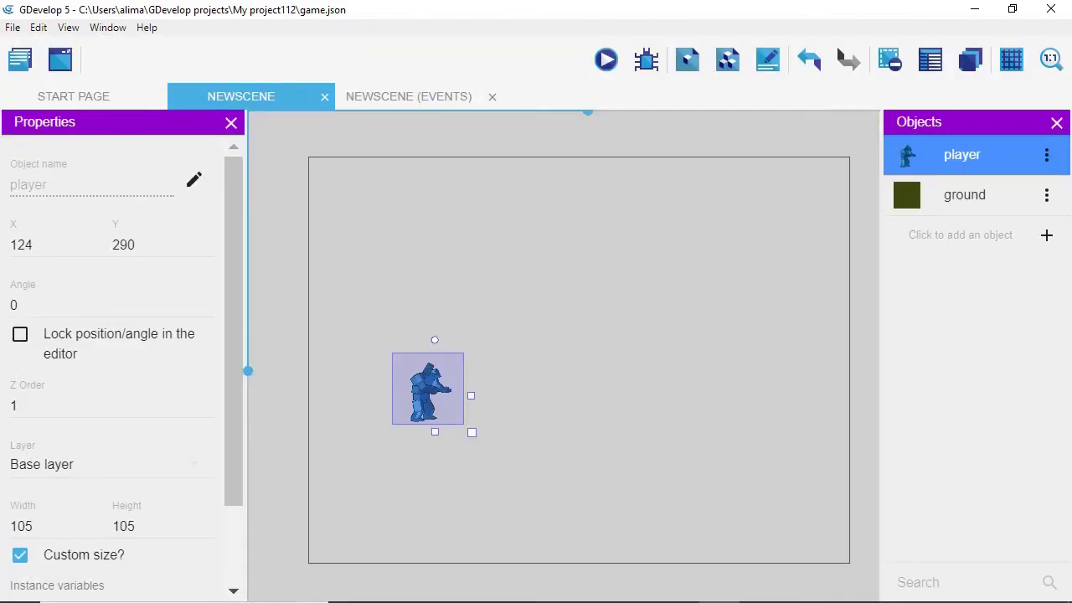
Step: Place a ground instance below the player at about X 81, Y 439 and stretch it to about 647 wide
click(678, 601)
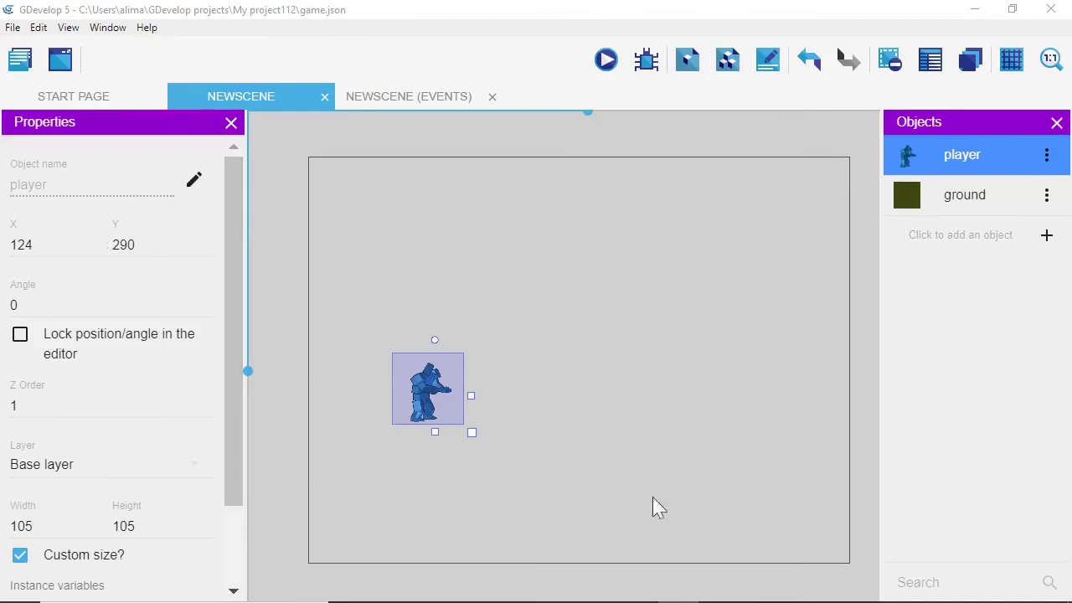
click(947, 198)
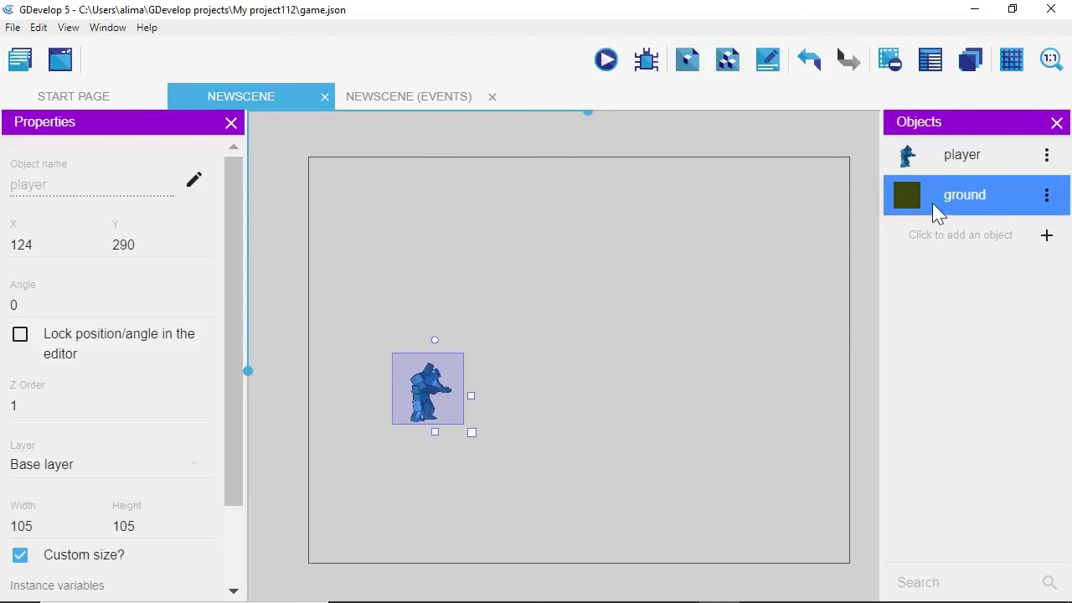
drag(933, 206, 377, 469)
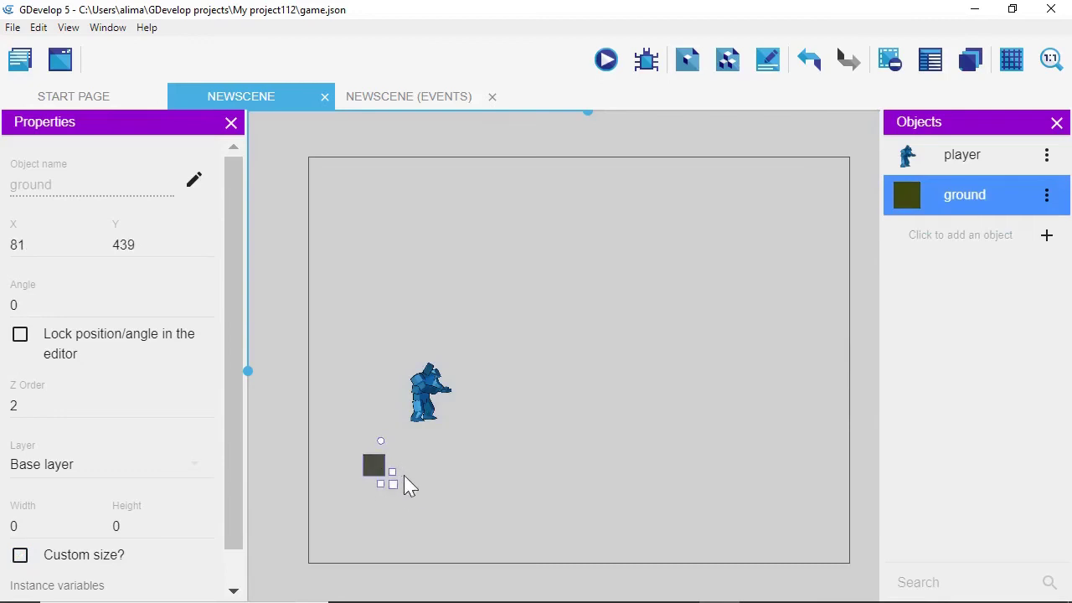
drag(393, 474, 813, 484)
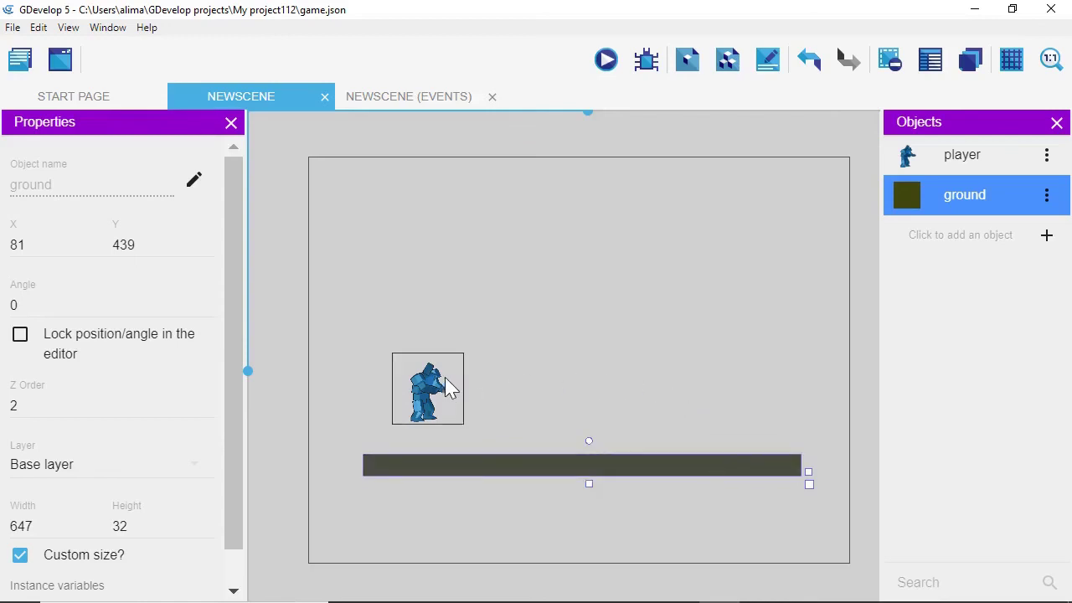
Step: Add the Platformer character behavior with its default settings to the player object and apply it
click(982, 161)
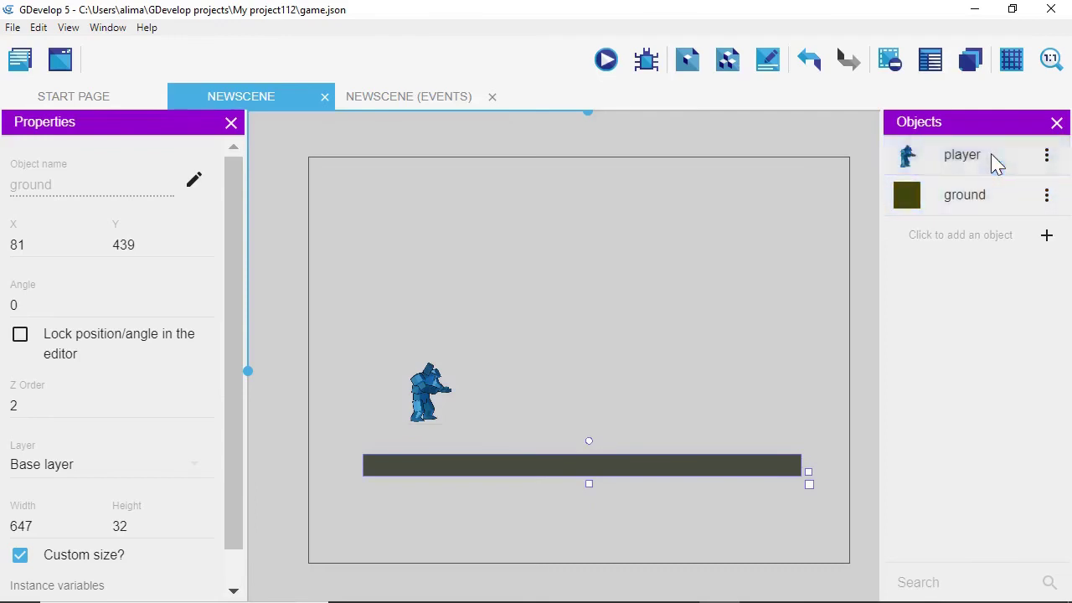
double_click(989, 155)
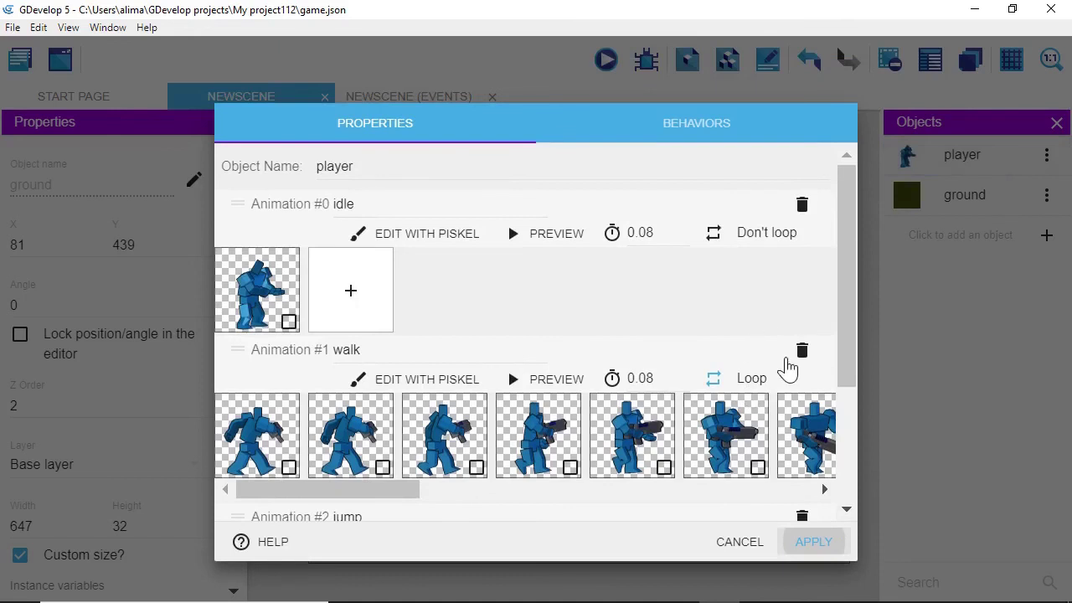
scroll(843, 304, down, 2)
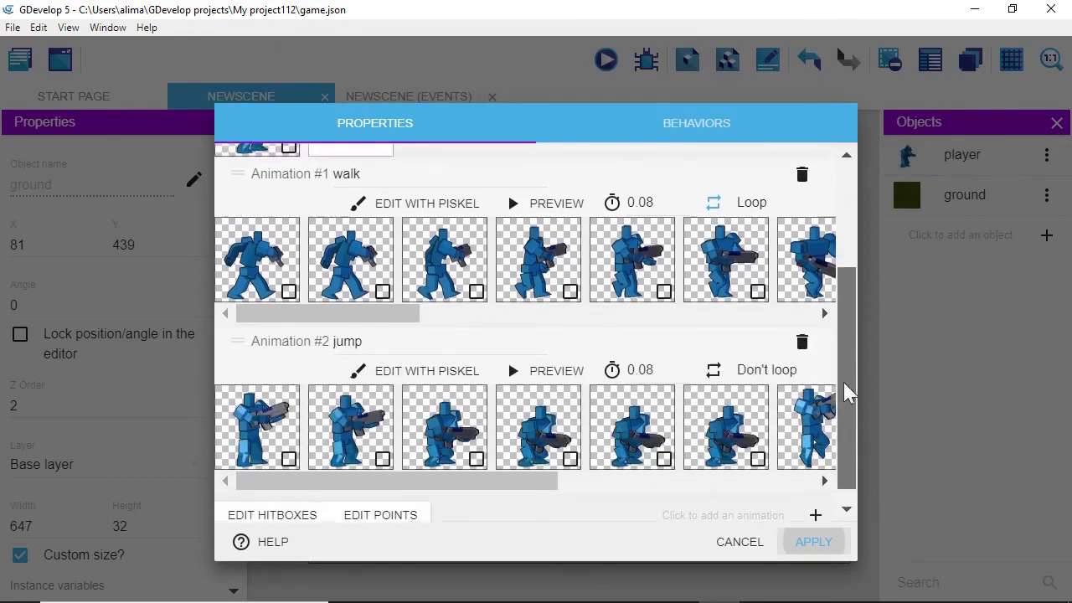
scroll(841, 352, up, 2)
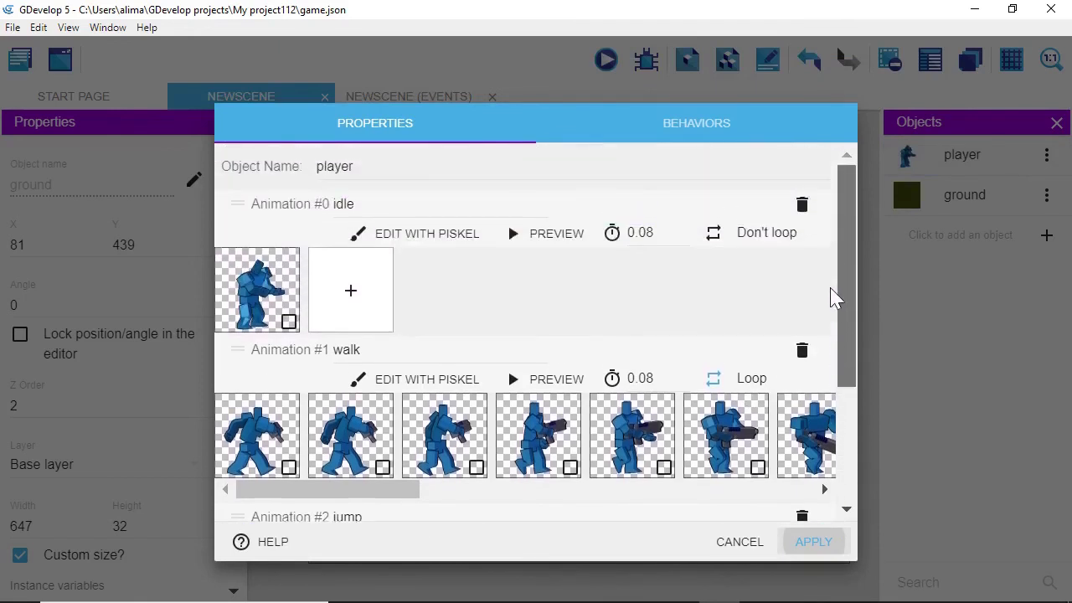
click(696, 125)
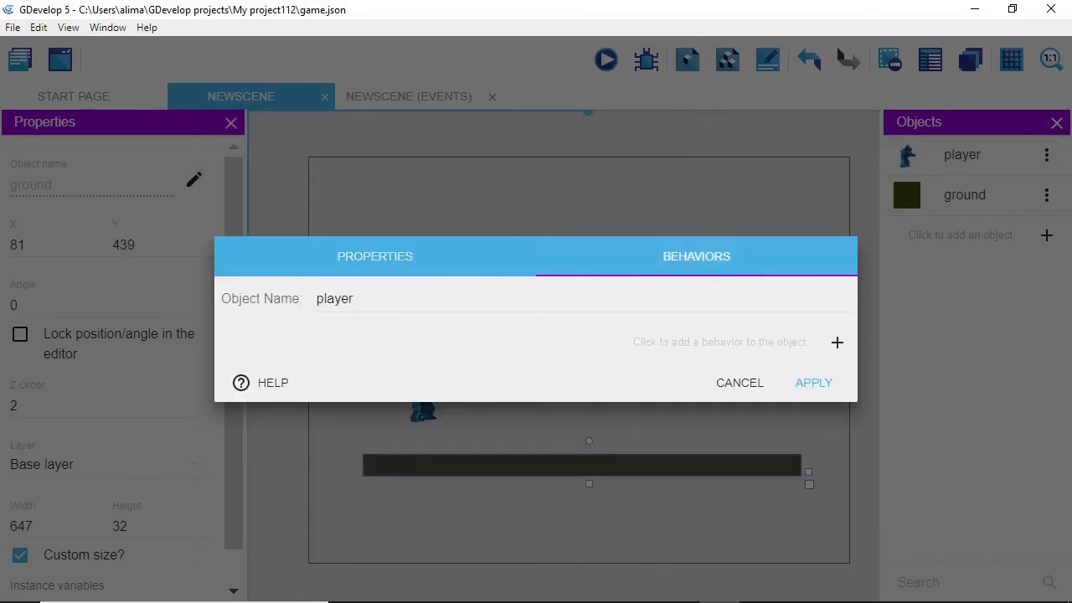
click(836, 345)
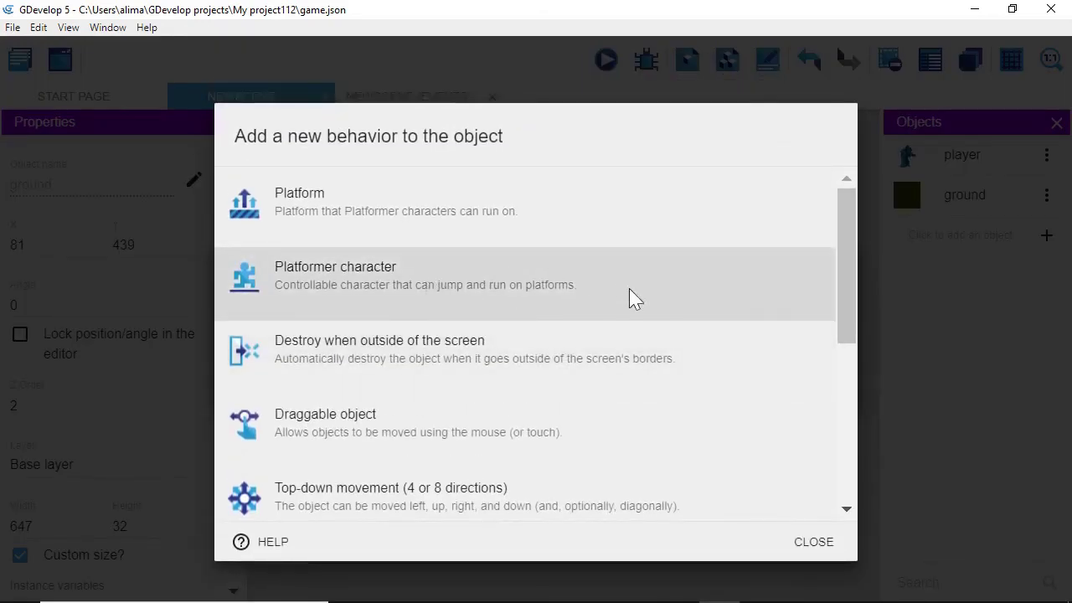
click(658, 297)
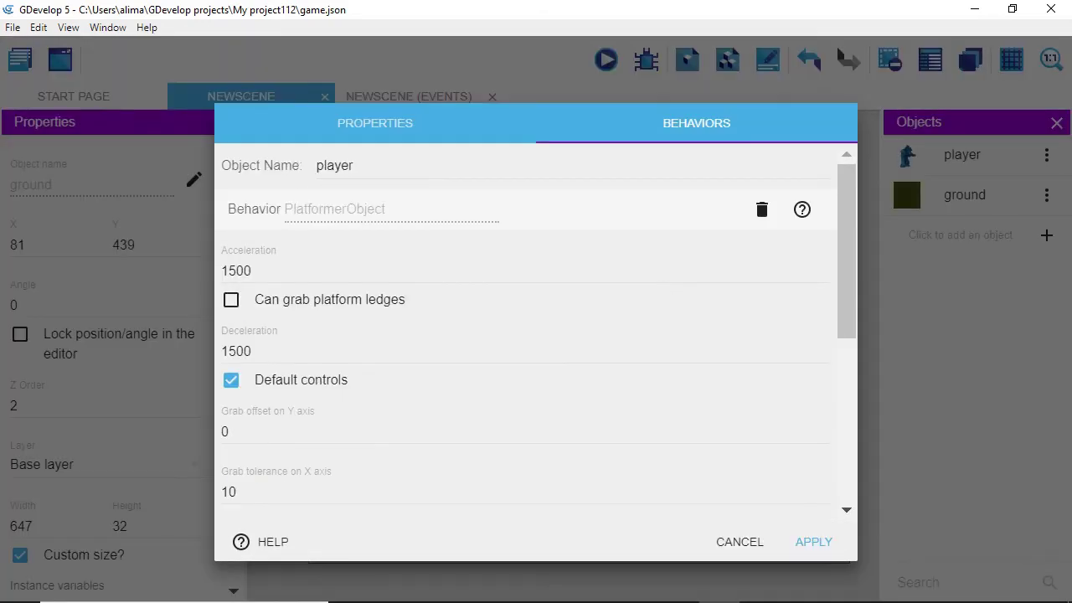
scroll(659, 410, down, 3)
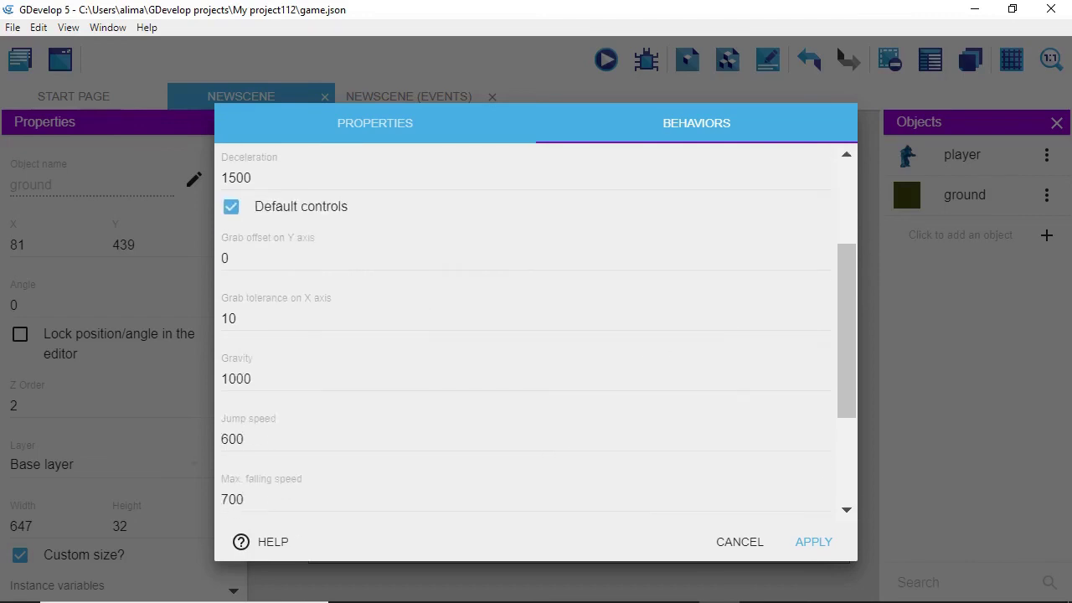
scroll(536, 301, down, 3)
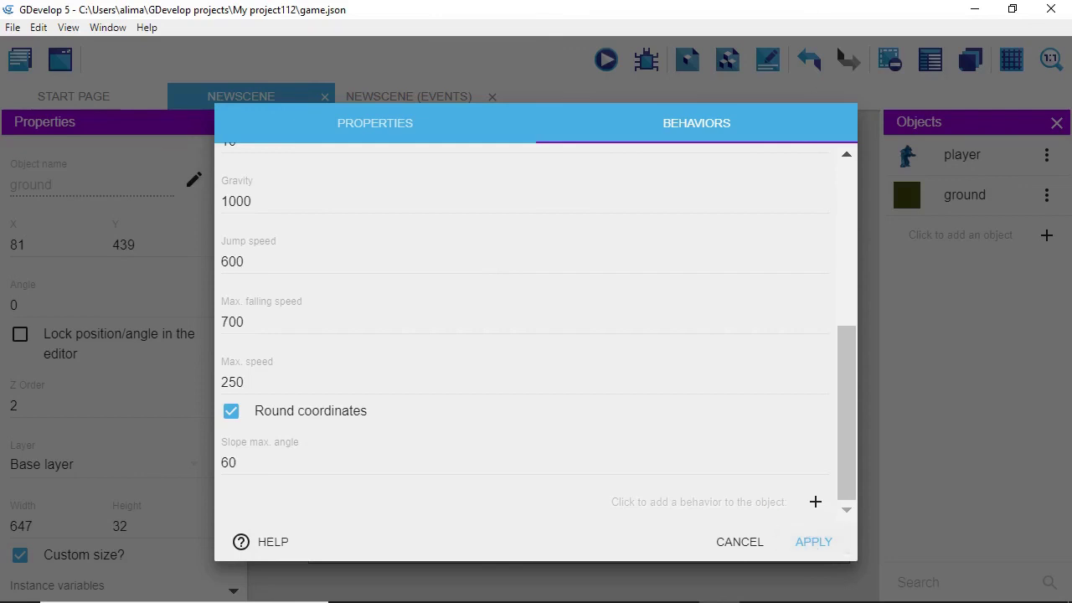
click(801, 543)
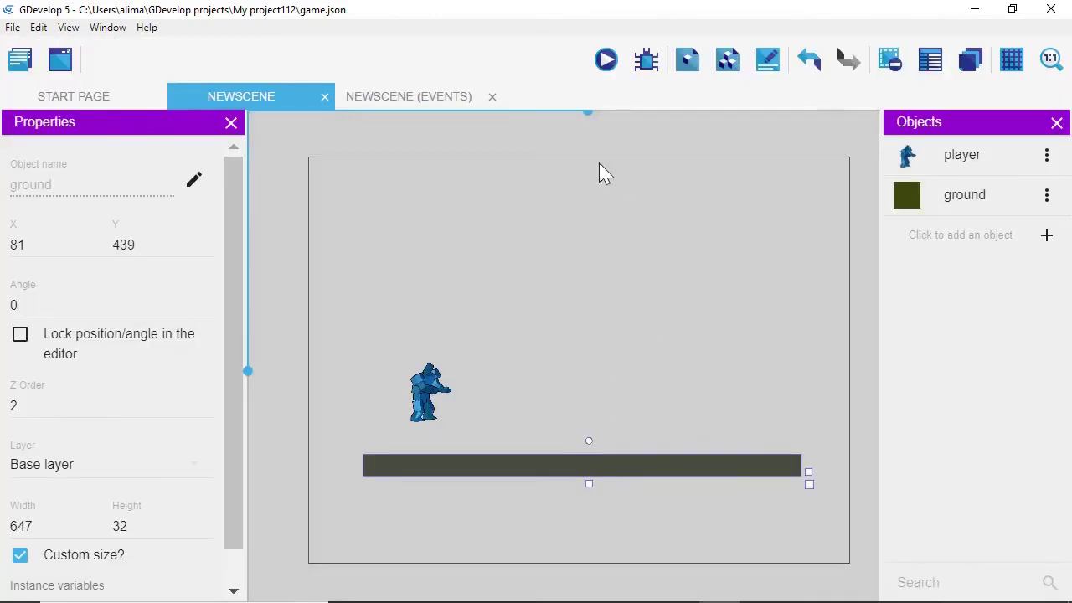
Step: Preview the game, test moving the player right and left along the ground, and close the preview
click(606, 61)
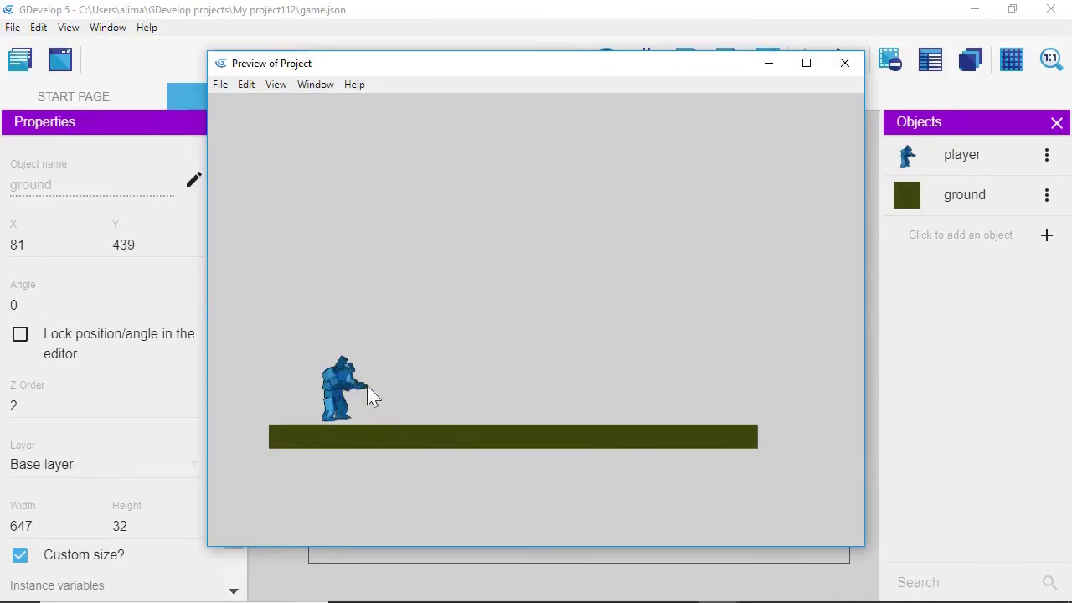
key(Right)
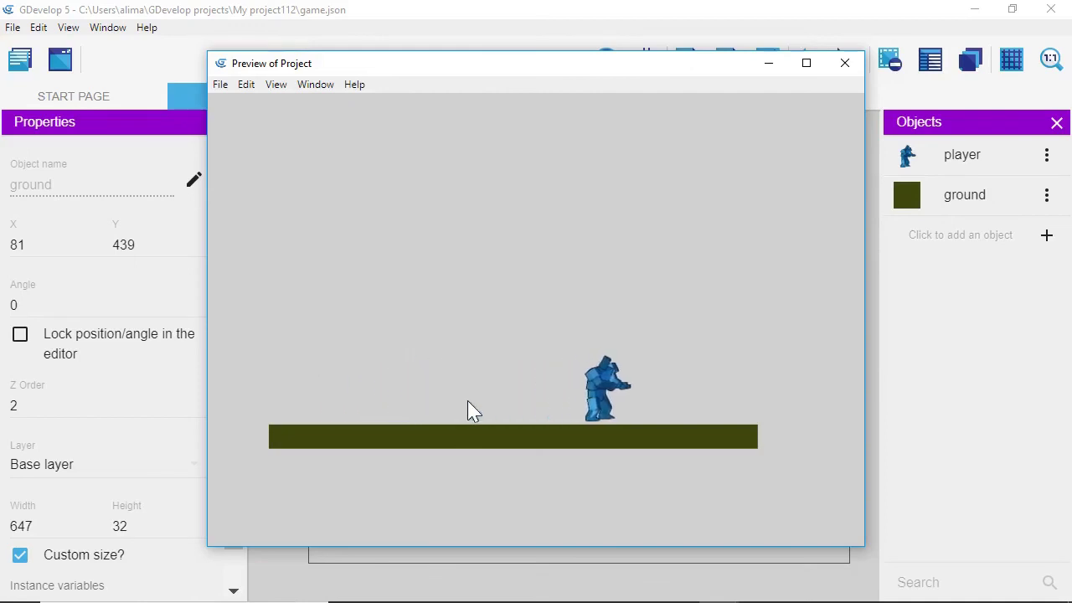
key(Left)
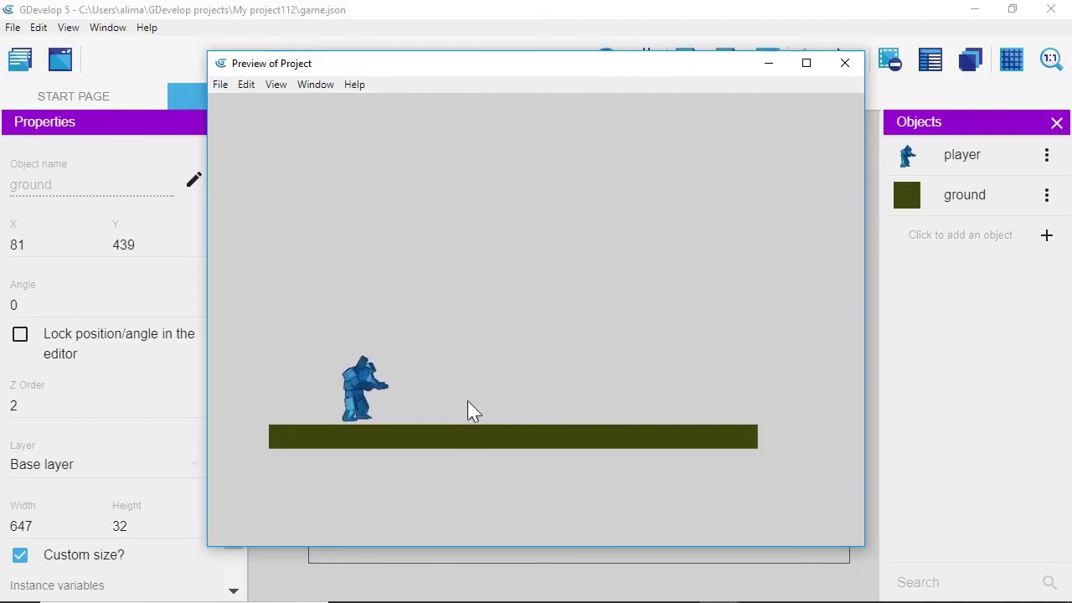
key(Right)
key(Left)
key(Right)
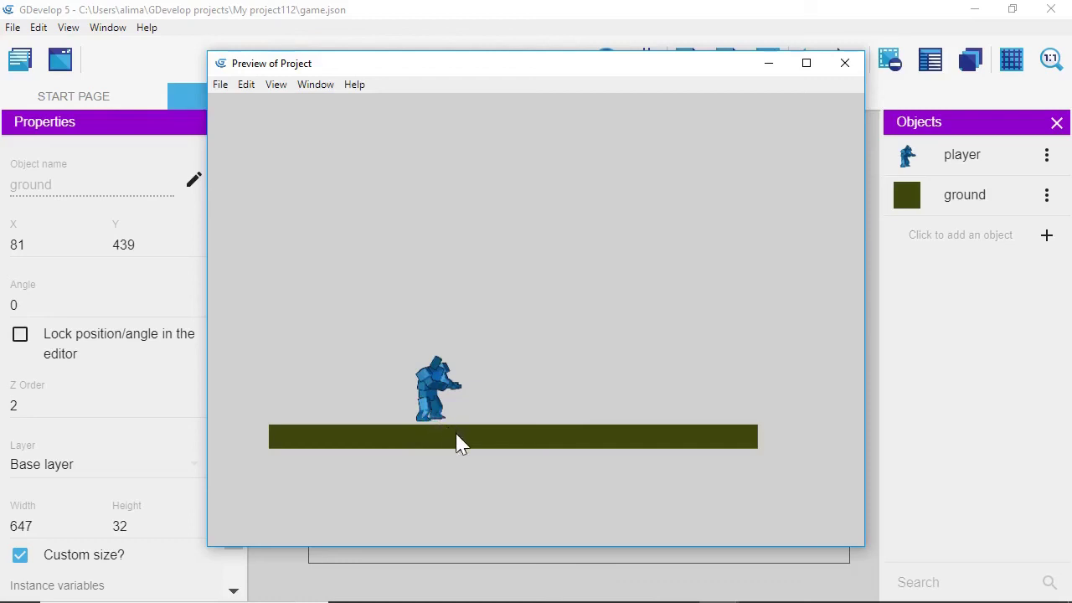
click(844, 67)
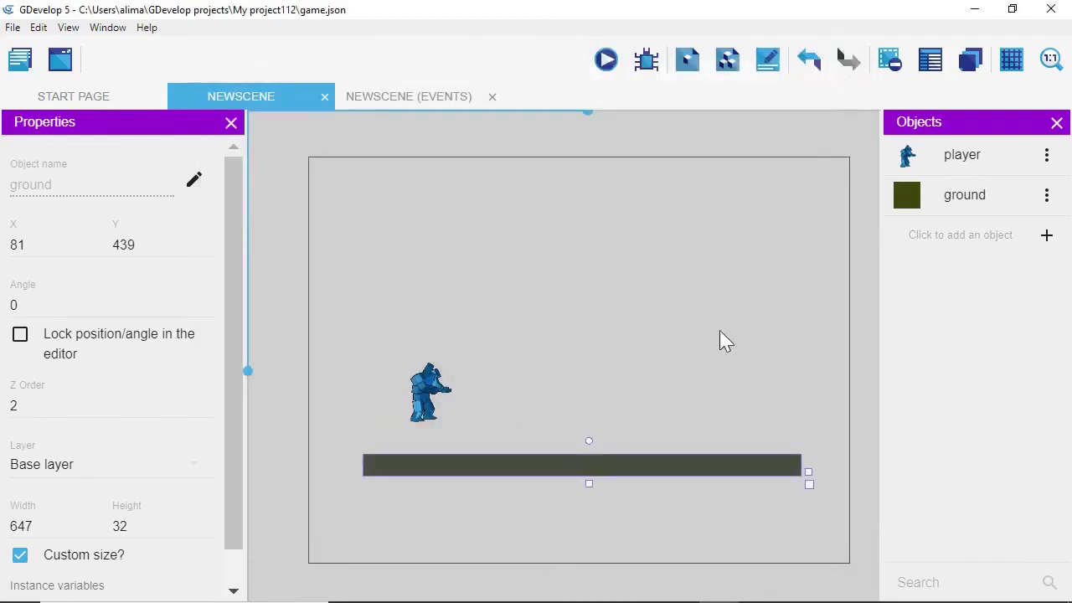